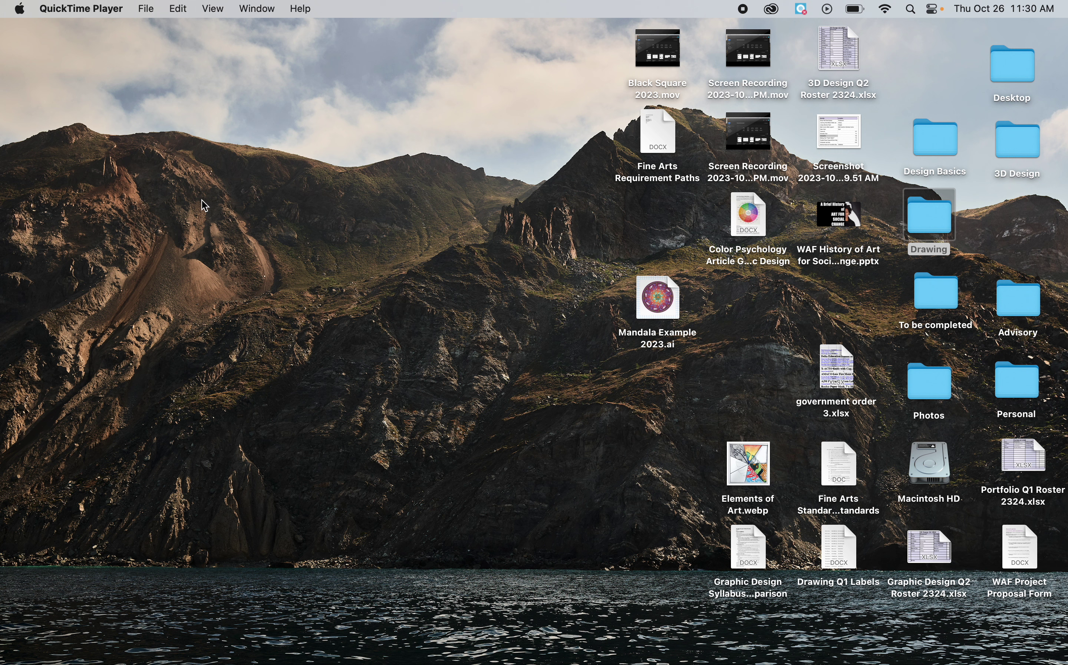
mouse_move(116, 659)
left_click(162, 618)
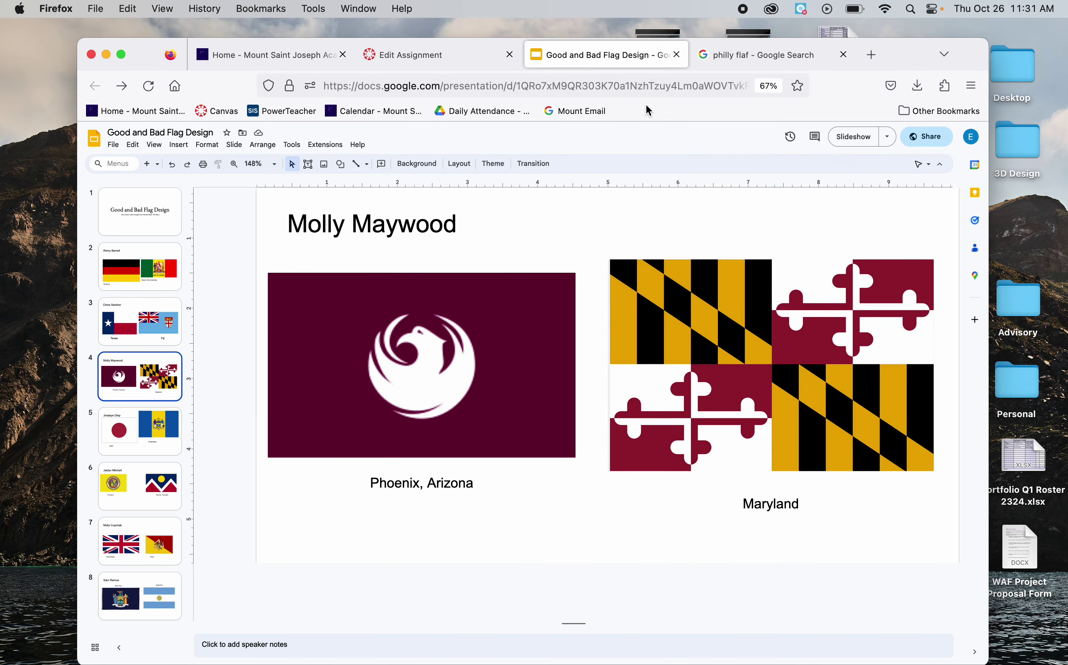
left_click(871, 54)
left_click(723, 86)
type("gmail.com/")
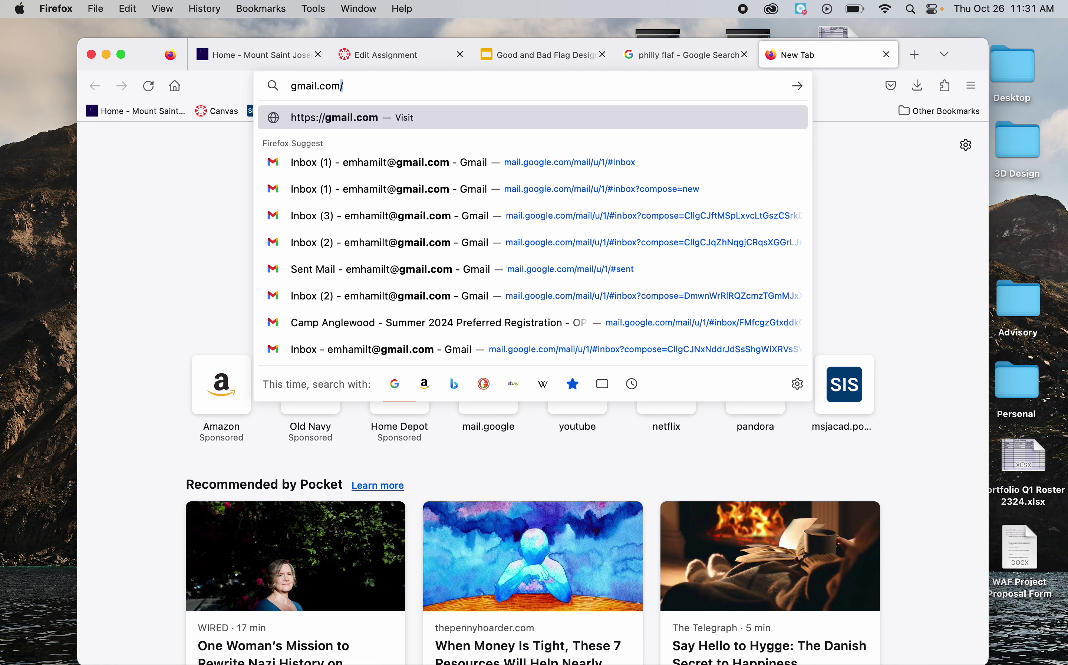
left_click(107, 55)
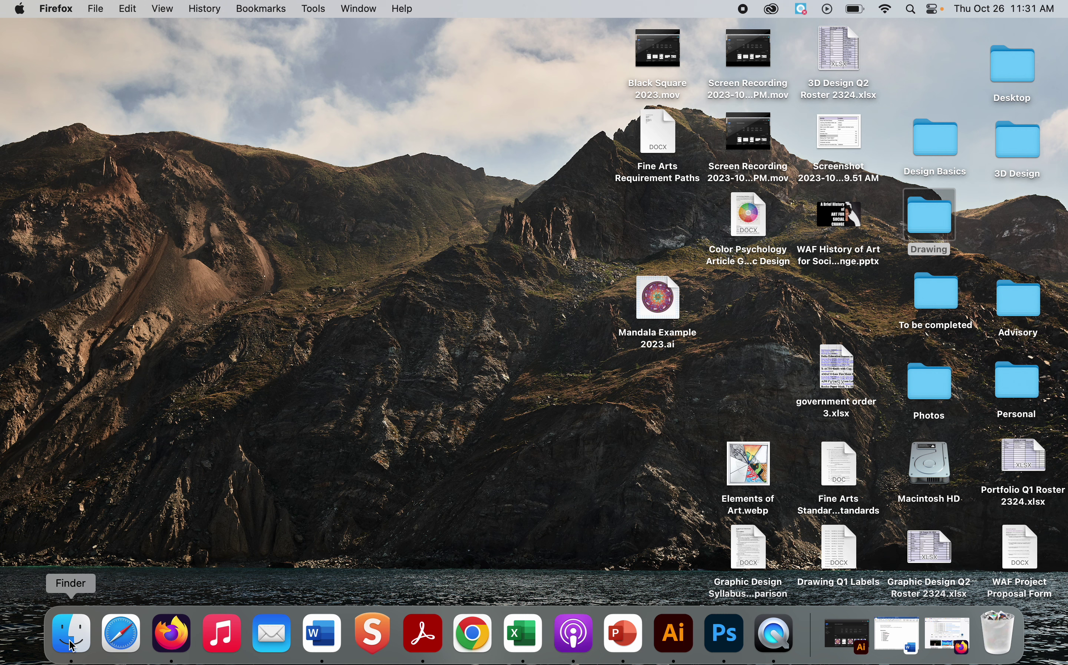
Switch to Finder and open the photographed drawing IMG_3954.HEIC from the Downloads folder
left_click(71, 658)
left_click(207, 290)
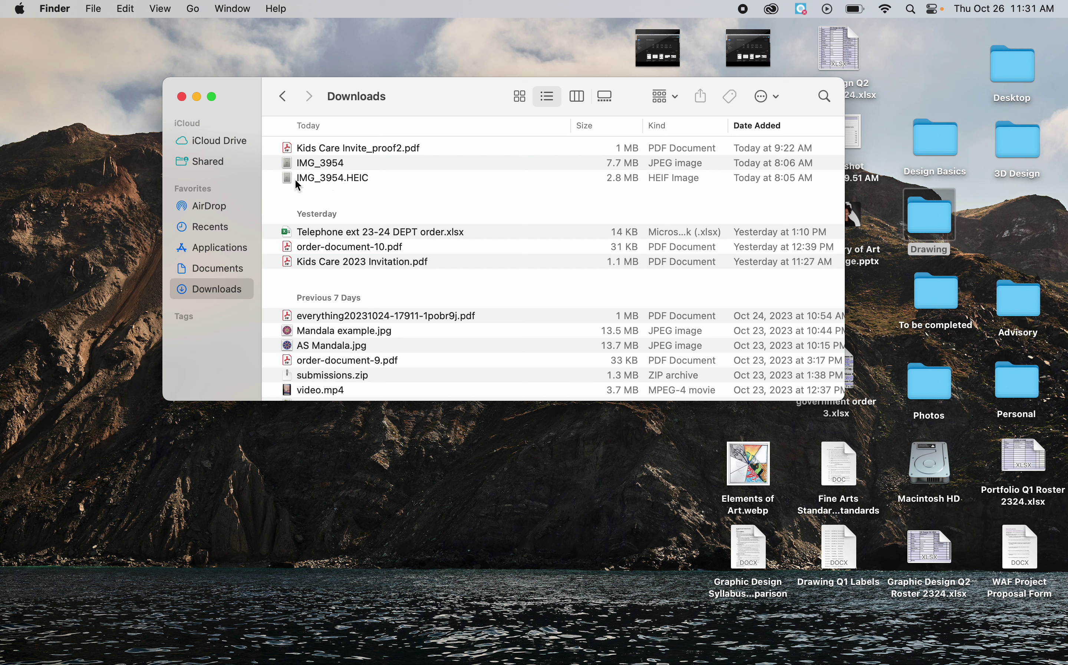
double_click(356, 179)
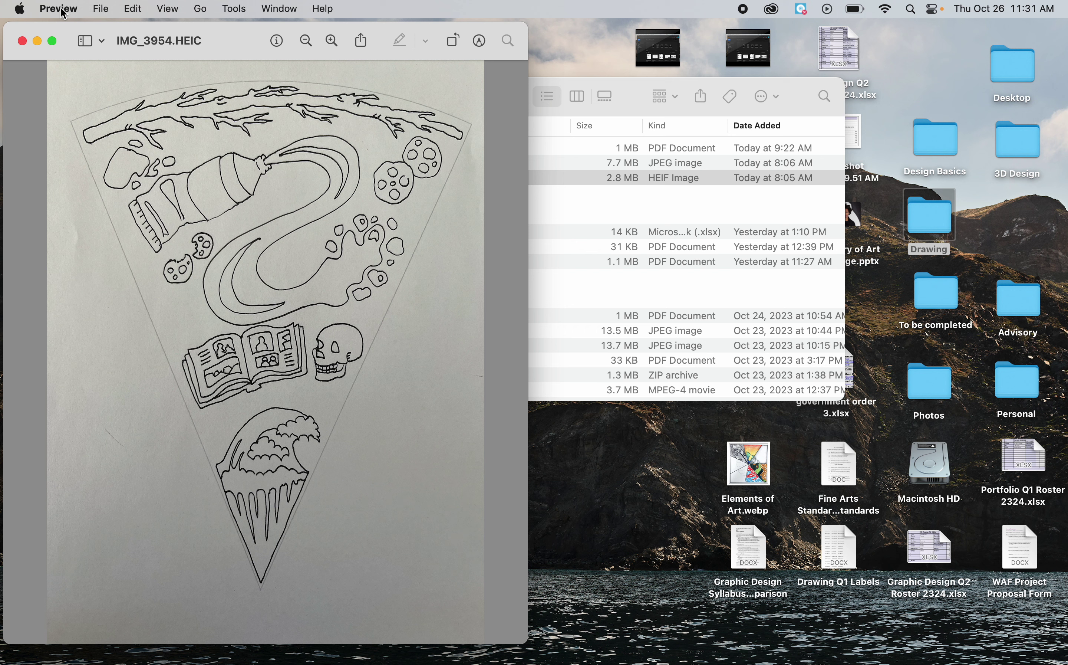
Export the photo to Downloads as a best-quality JPEG named after the student, close it, and select the exported file
left_click(104, 13)
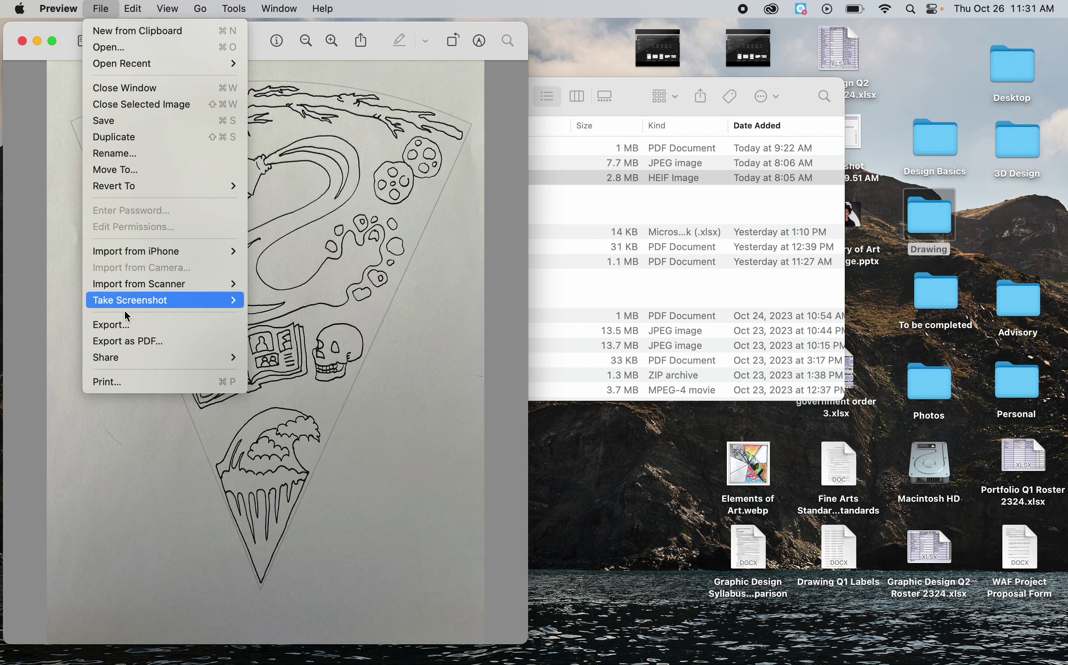
left_click(122, 326)
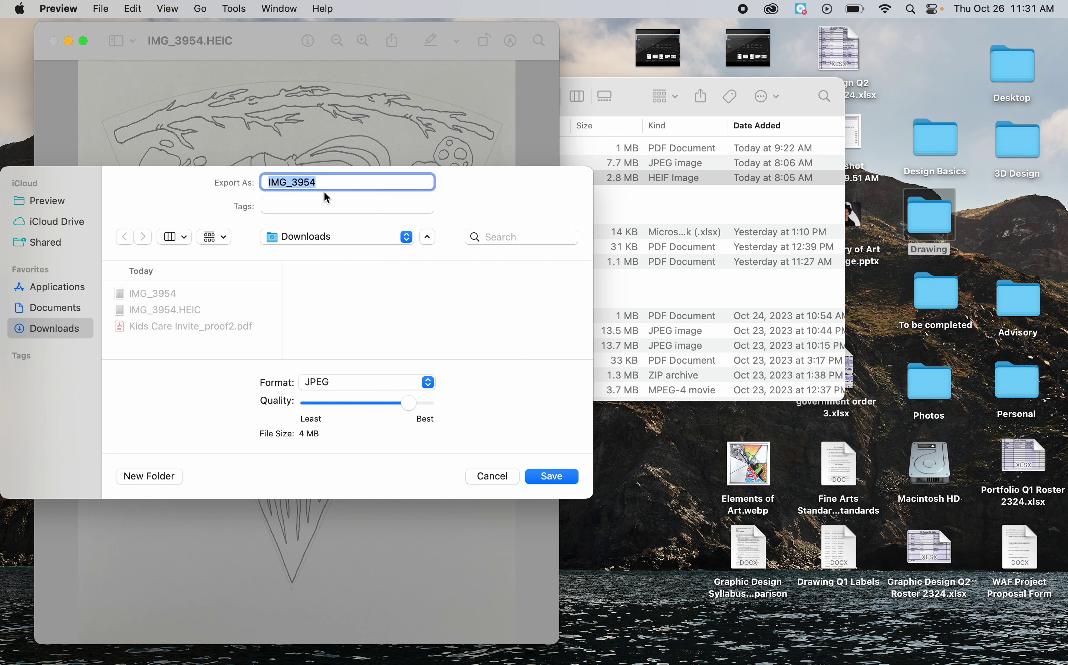
type("Ehamilton")
left_click(427, 381)
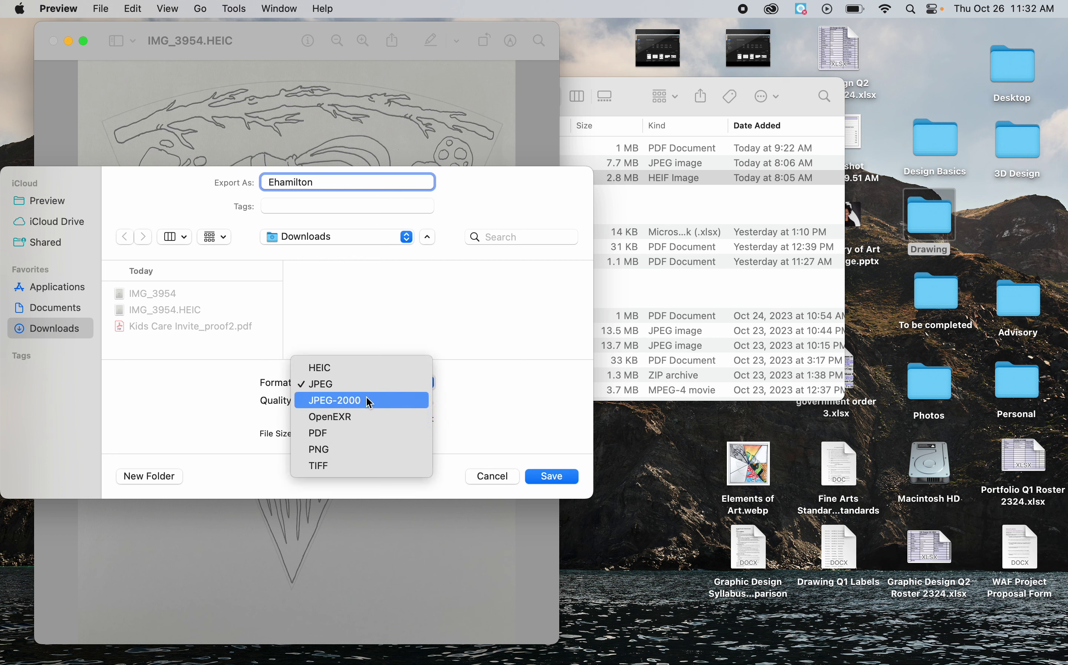
left_click(348, 385)
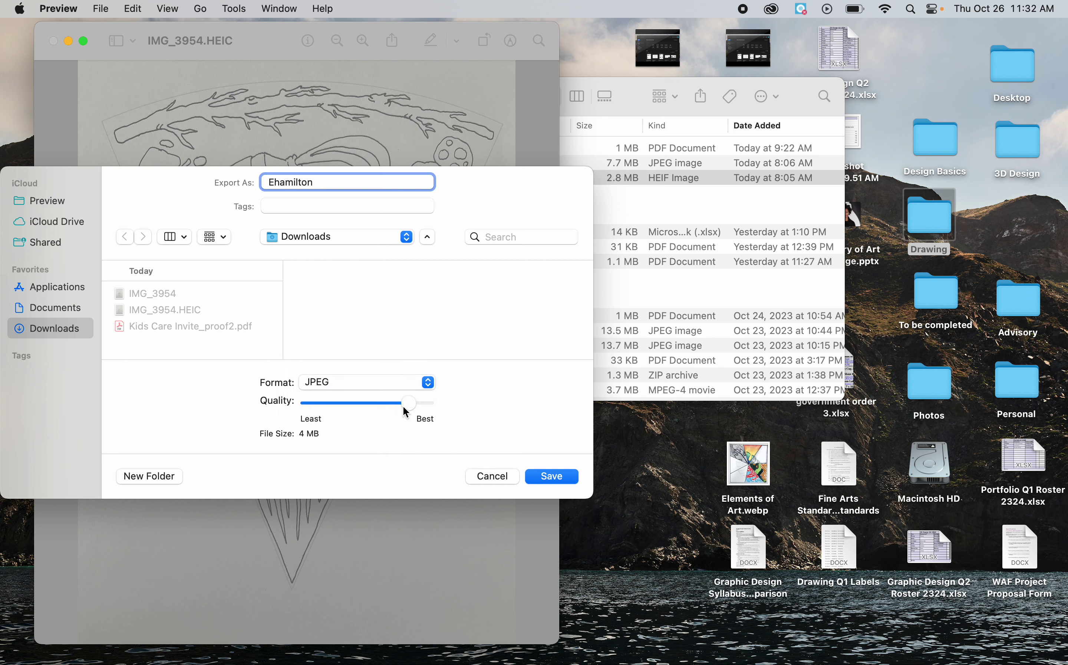
left_click_drag(408, 406, 441, 402)
left_click(542, 476)
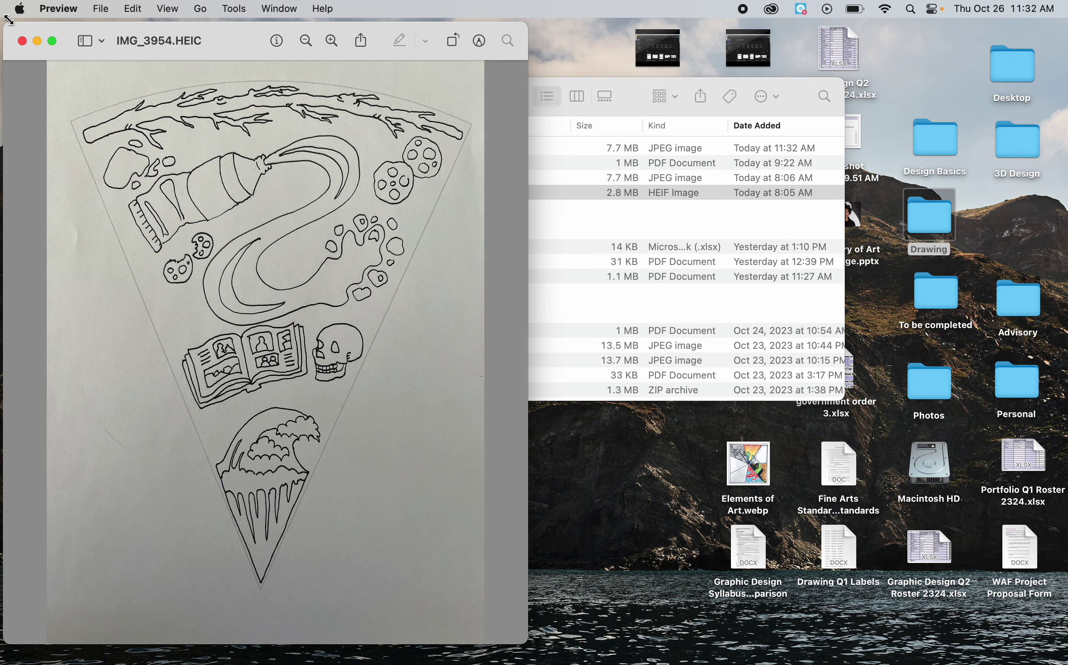
left_click(22, 40)
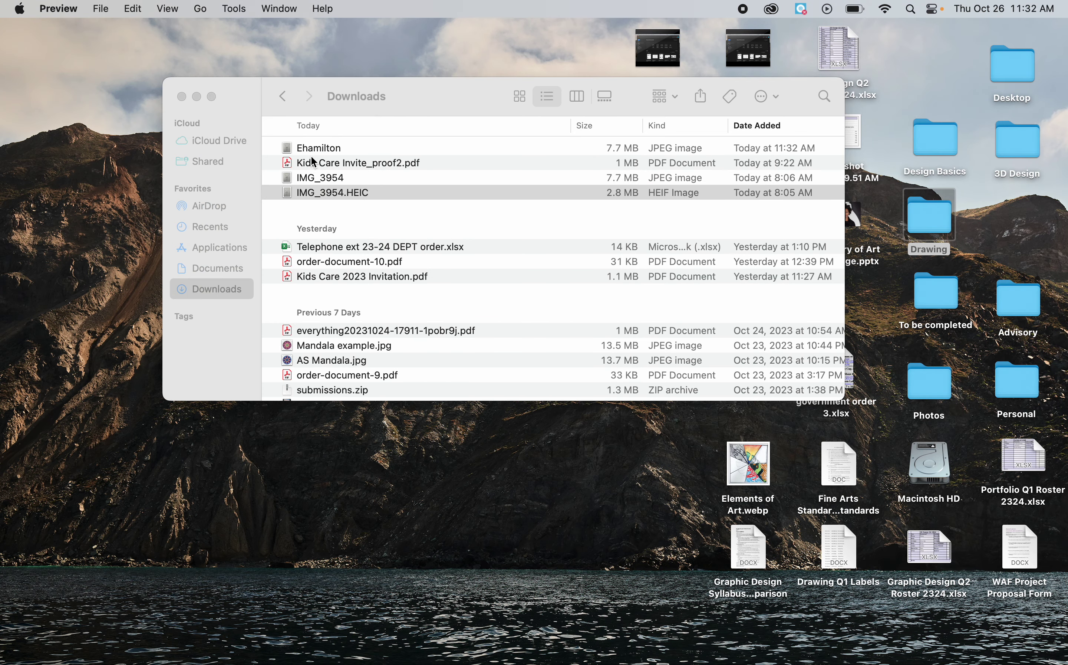
left_click(321, 152)
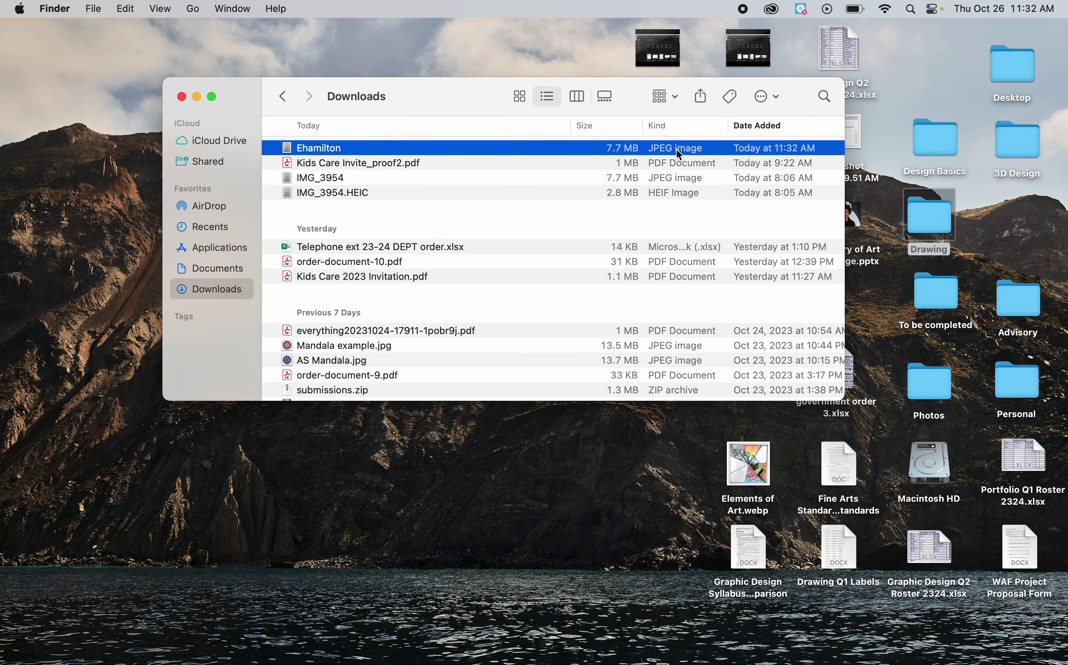
left_click_drag(432, 105, 323, 204)
Switch to Illustrator and create an 8.5 by 11 in document named with the student's name followed by "test"
mouse_move(376, 662)
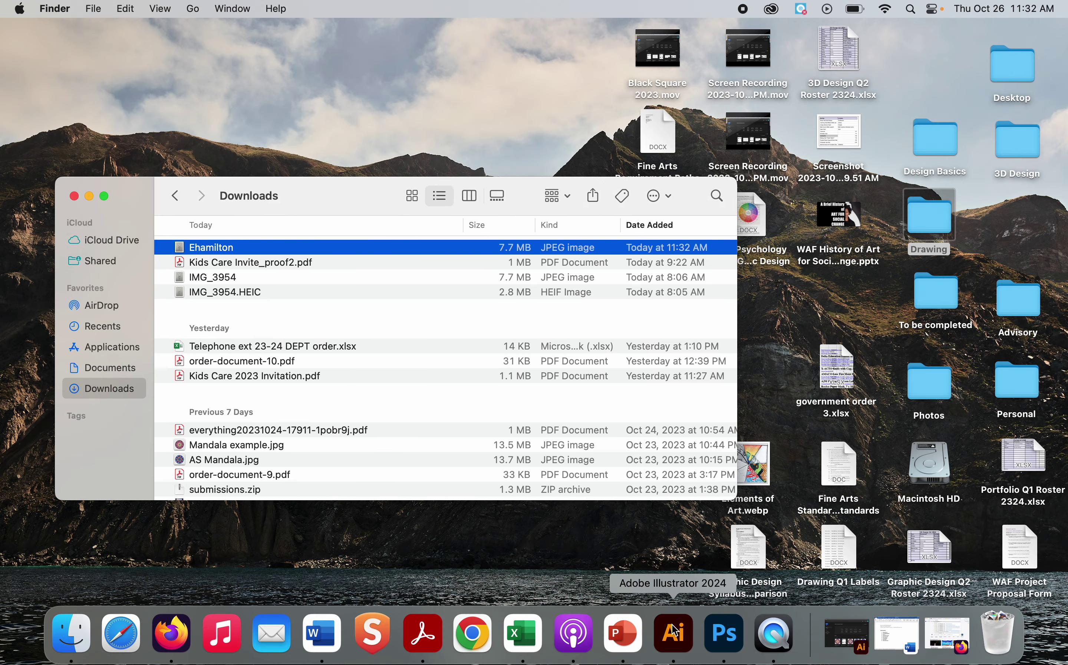
left_click(679, 635)
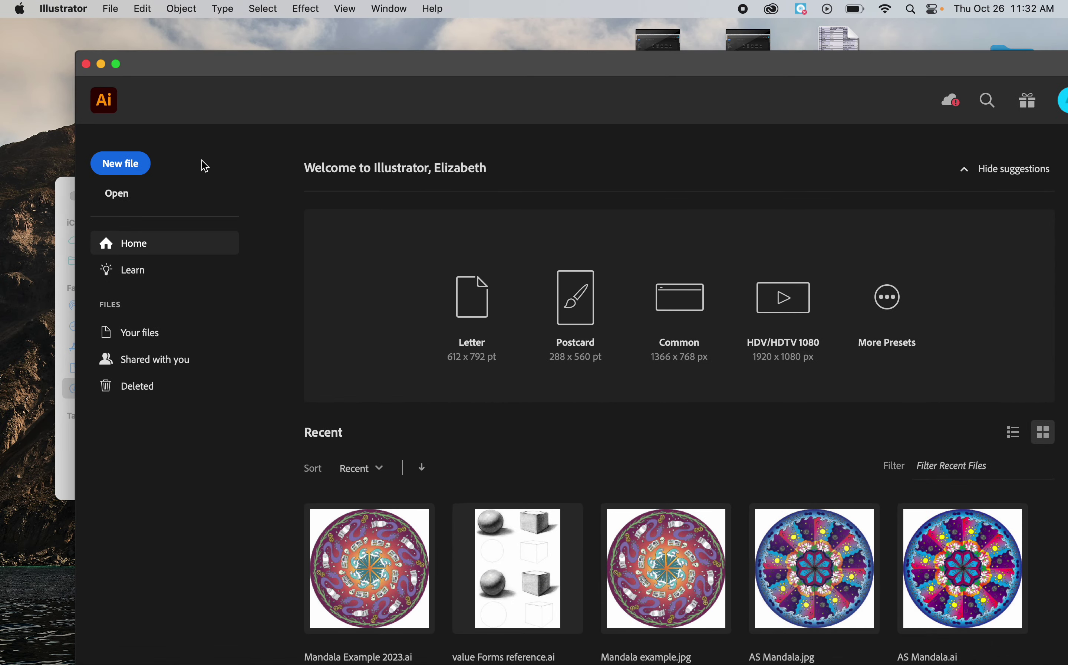
left_click(110, 9)
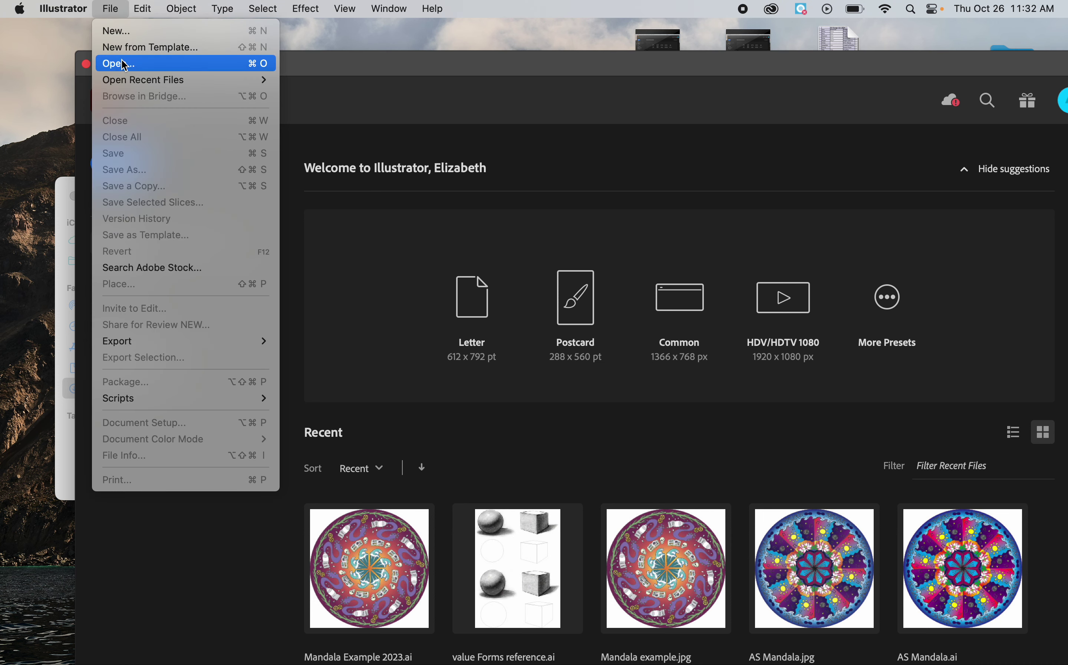
left_click(110, 31)
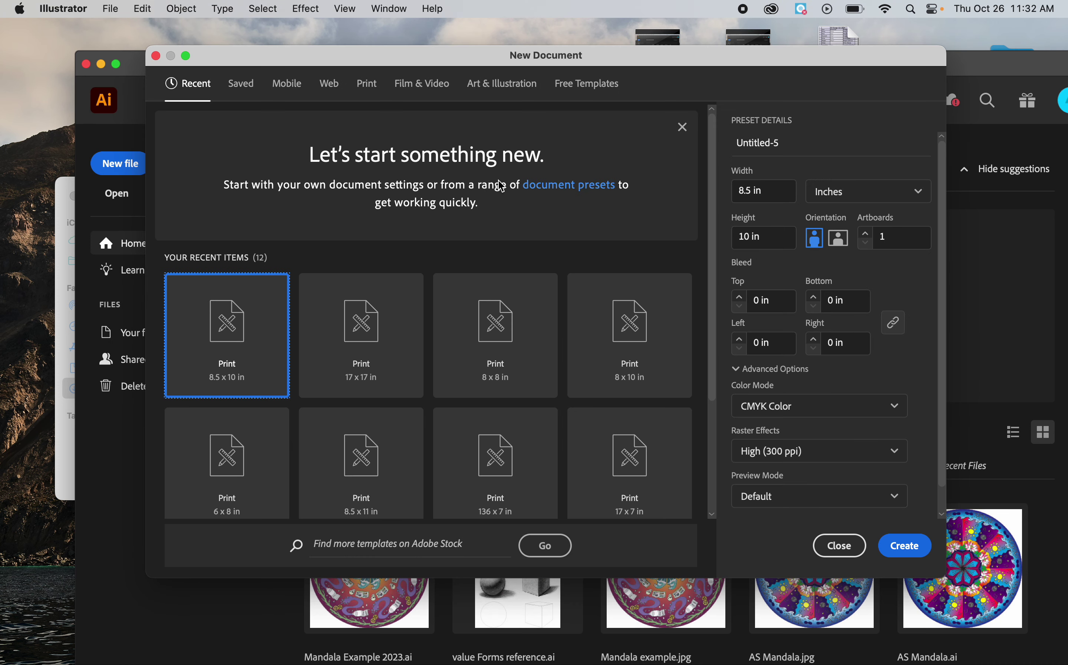
left_click_drag(790, 140, 692, 149)
type("Ehamilton")
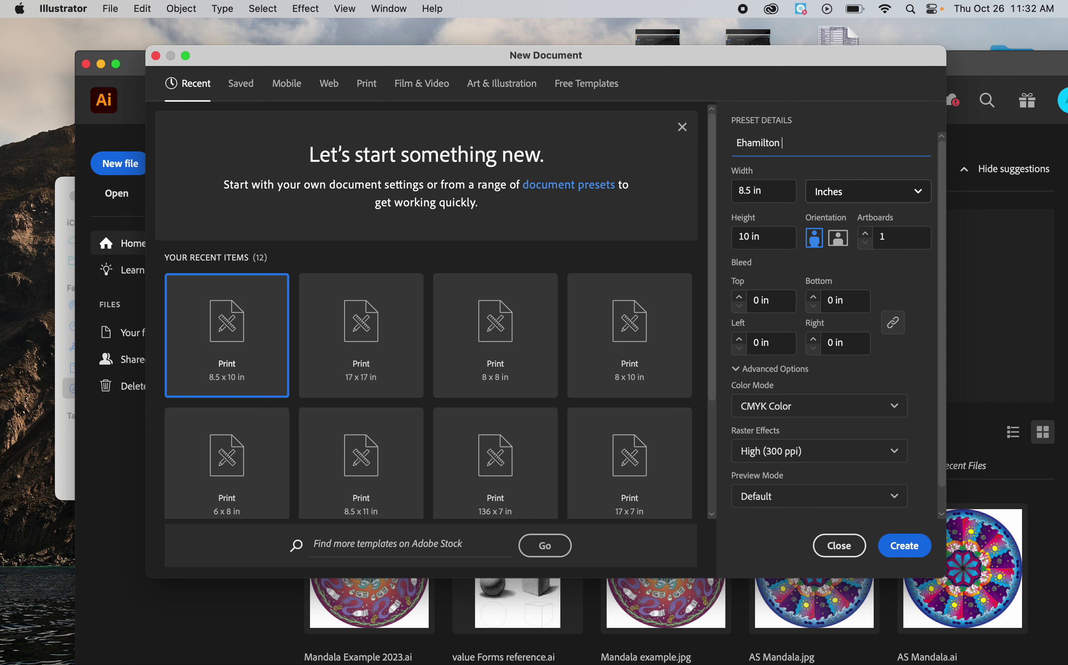
type(" test")
left_click(747, 237)
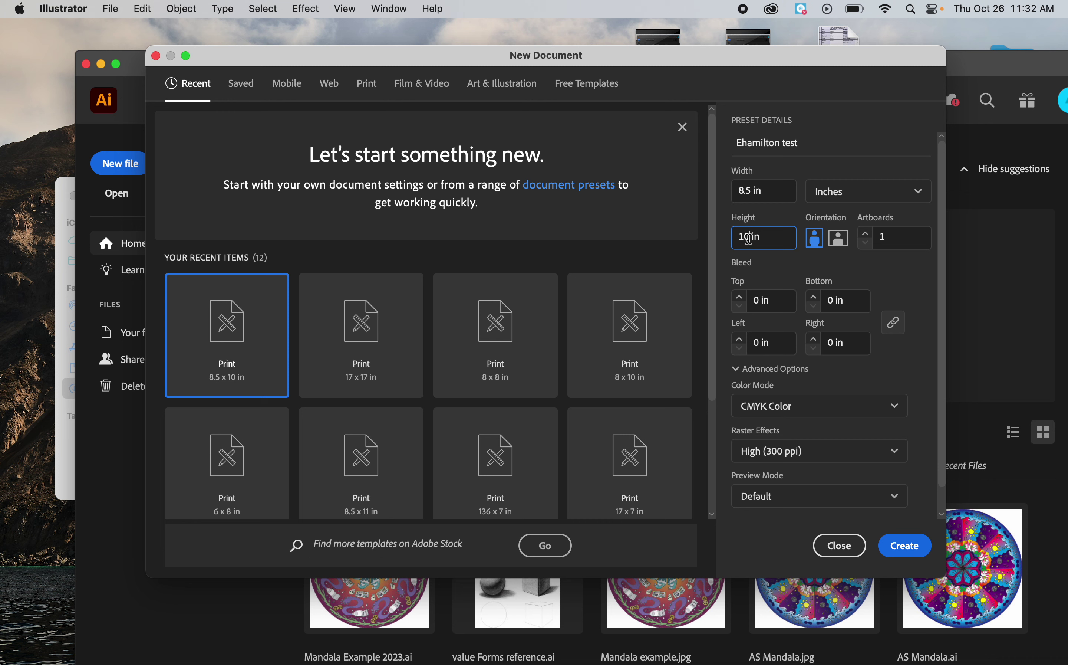
type("1")
left_click(905, 549)
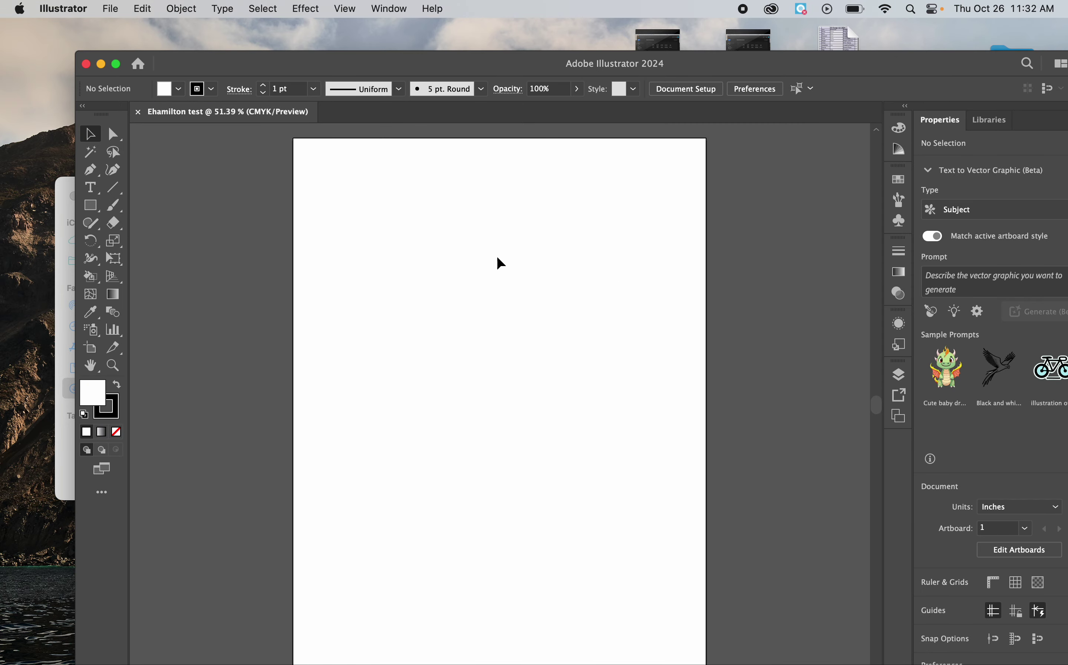
Bring the exported JPEG from the Finder Downloads window into the Illustrator artboard as a linked image
scroll(498, 261, "down", 3)
left_click_drag(411, 72, 491, 40)
left_click(140, 188)
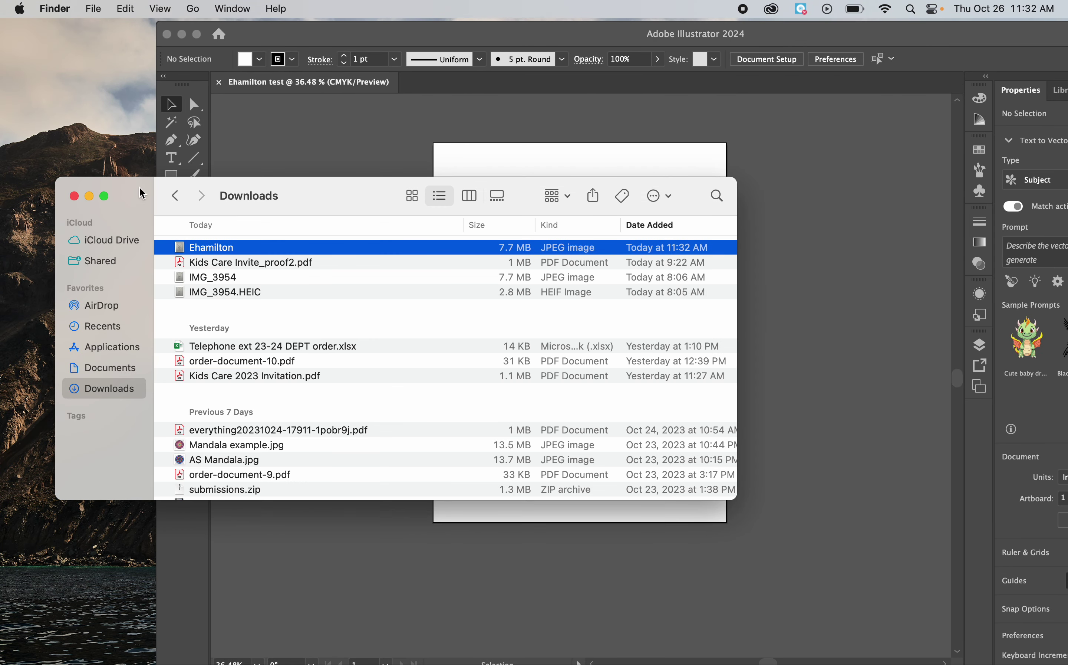
left_click_drag(222, 249, 560, 221)
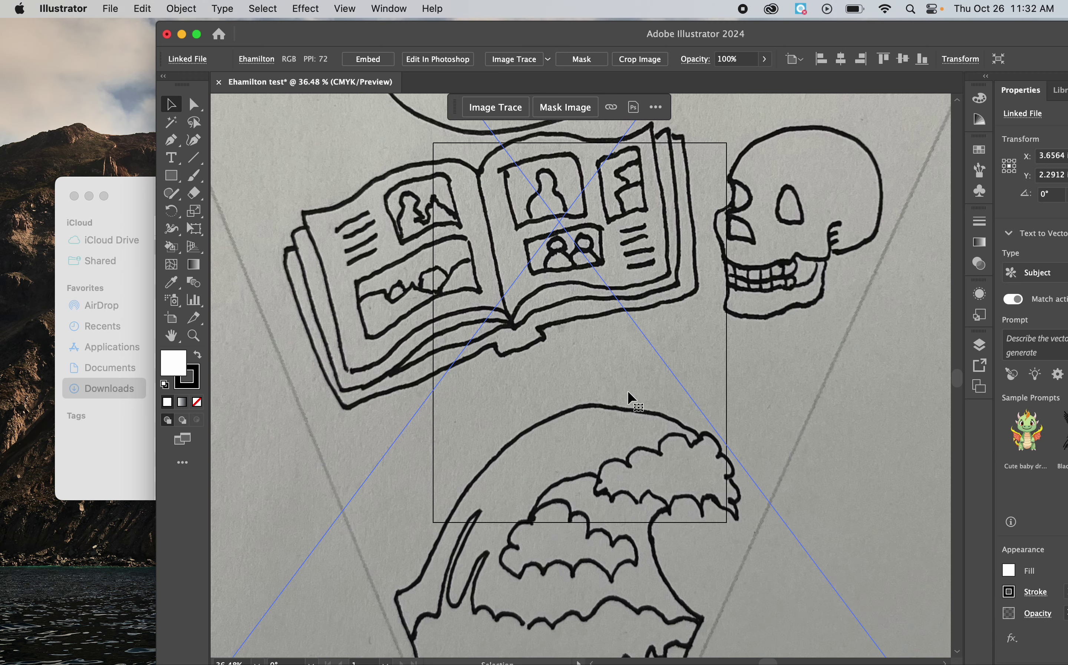
scroll(627, 390, "down", 10)
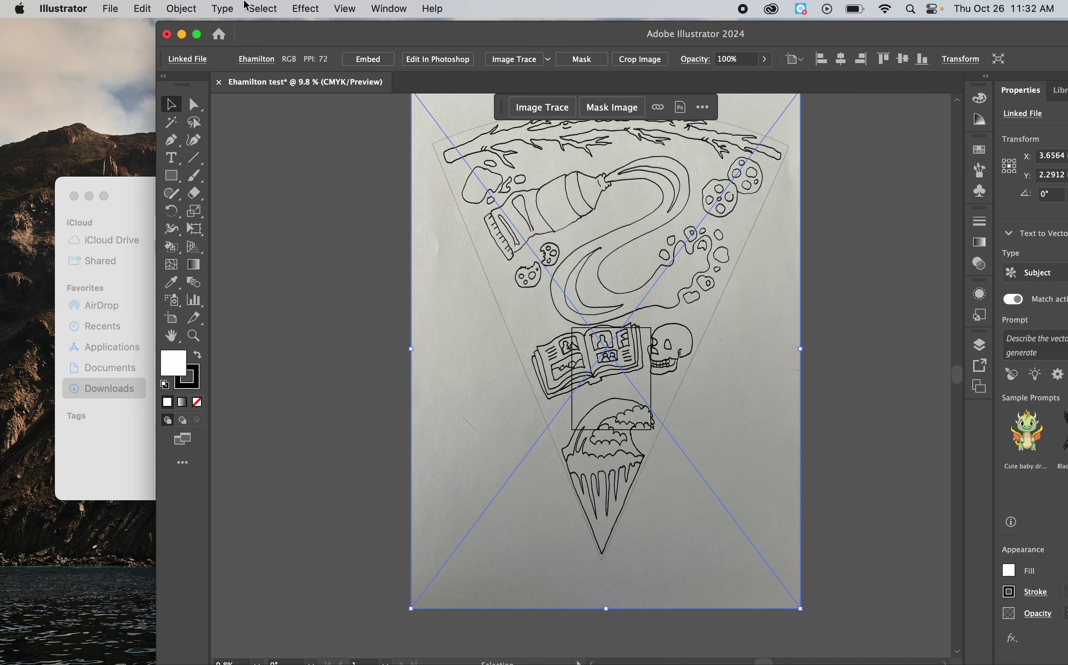
Try the Place command with the exported JPEG from Downloads, keeping it linked
left_click(107, 9)
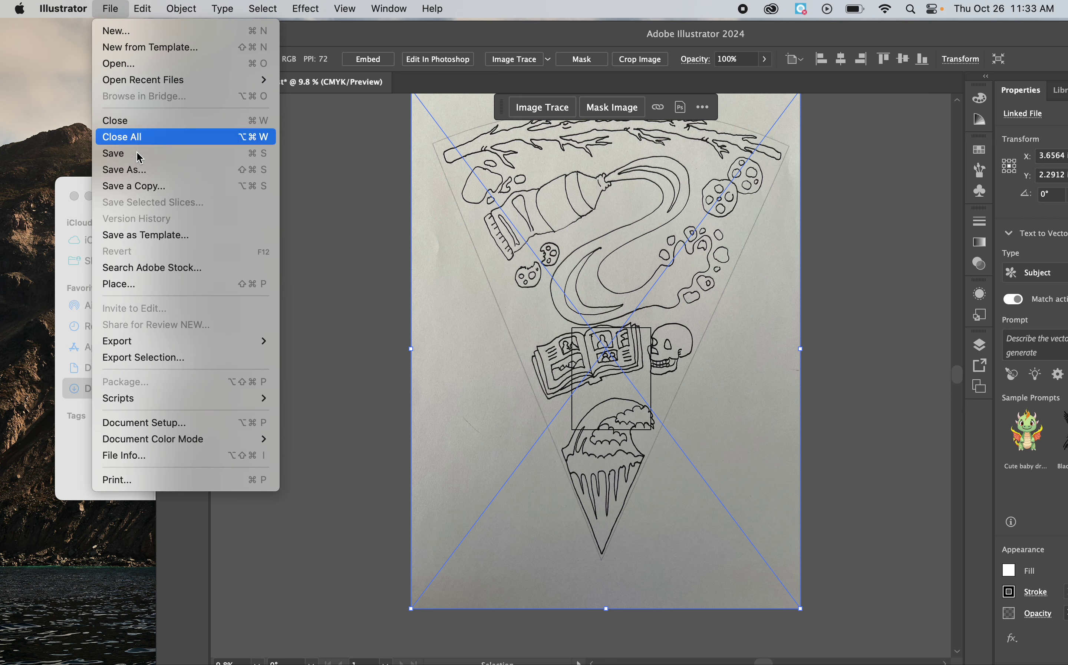
left_click(141, 286)
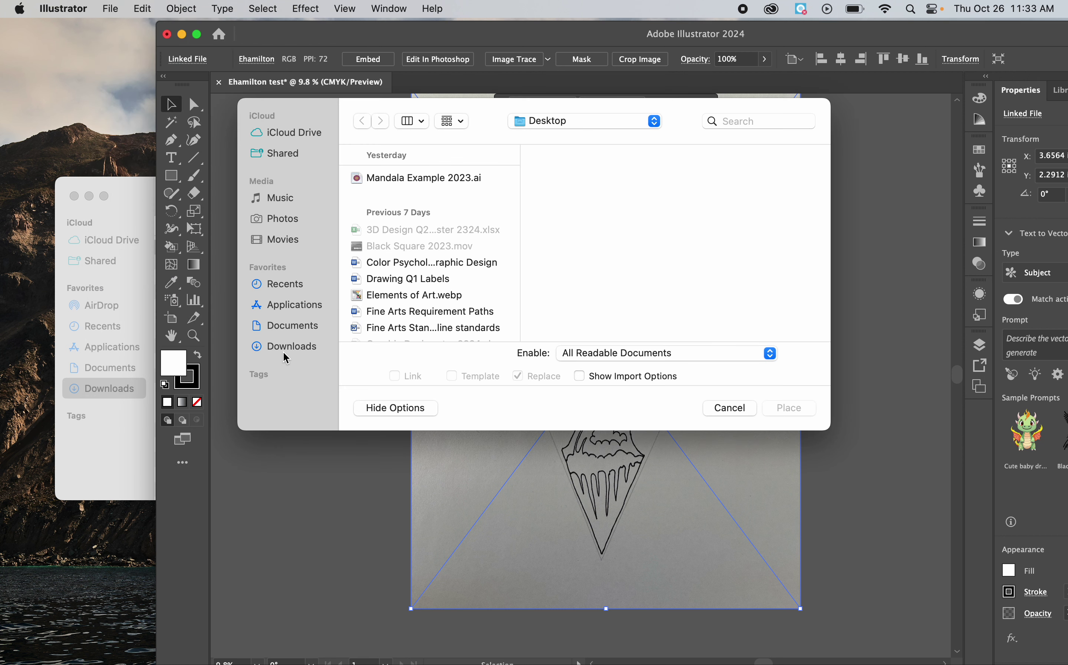
left_click(284, 352)
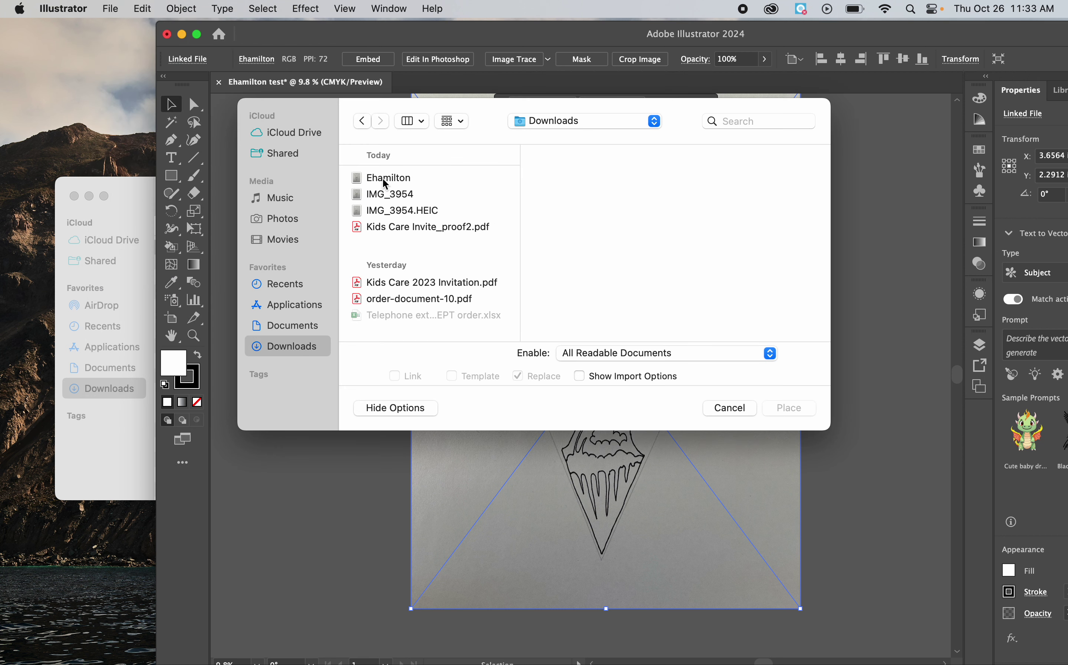
left_click(385, 182)
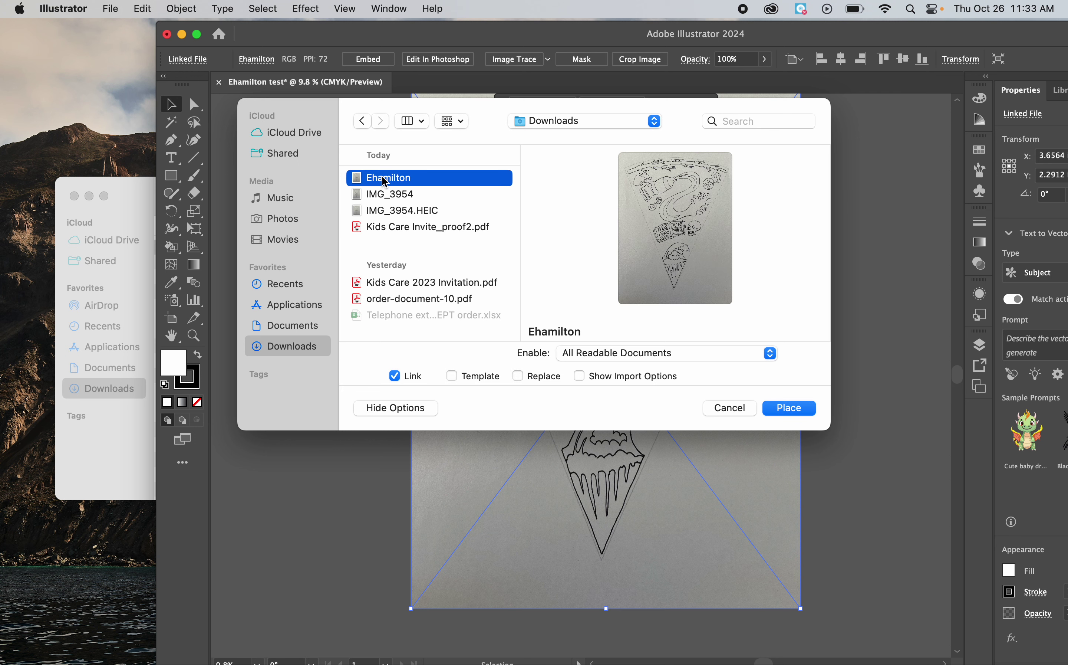
left_click(774, 408)
Scale the linked drawing down to about 7.93 by 10.58 in and centre it on the artboard
scroll(667, 371, "down", 3)
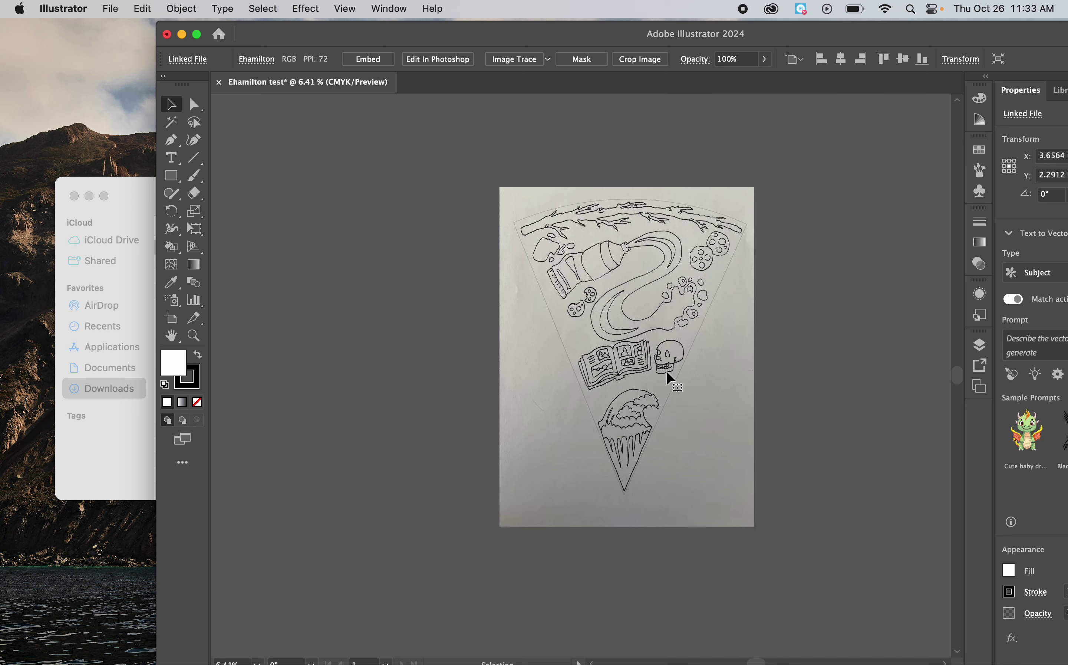
scroll(666, 371, "right", 2)
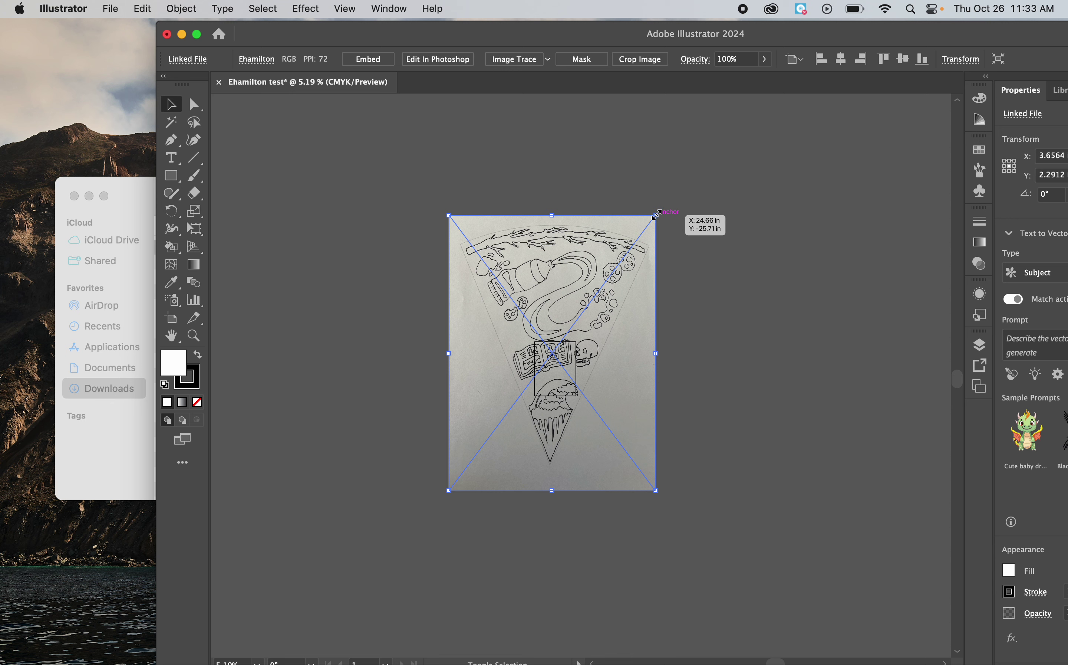
left_click_drag(656, 215, 557, 362)
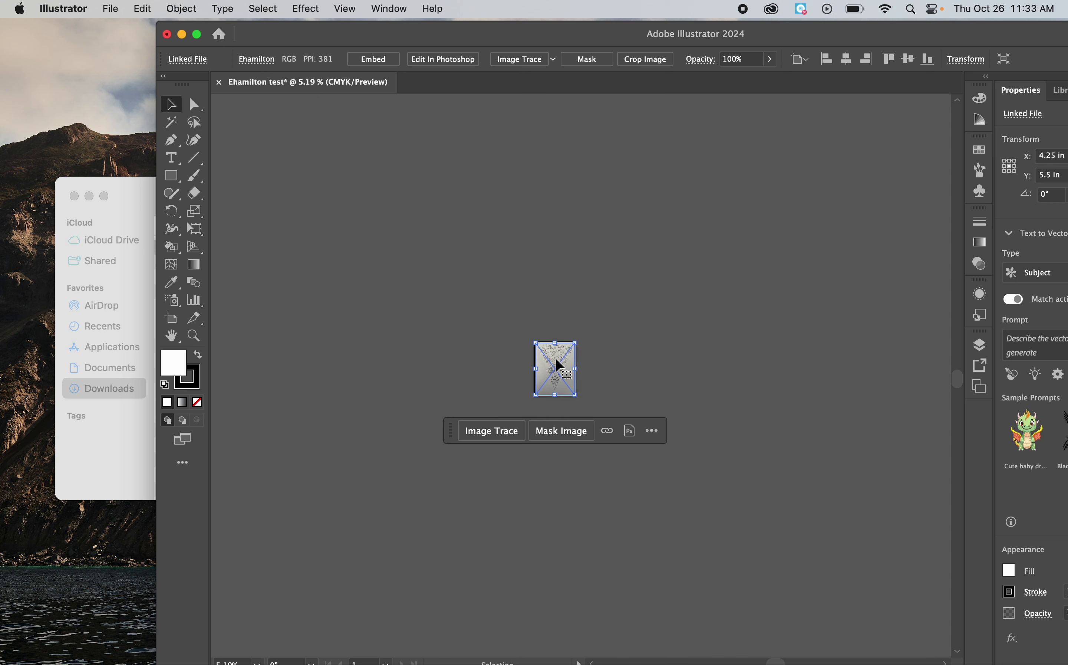
left_click_drag(636, 27, 511, 30)
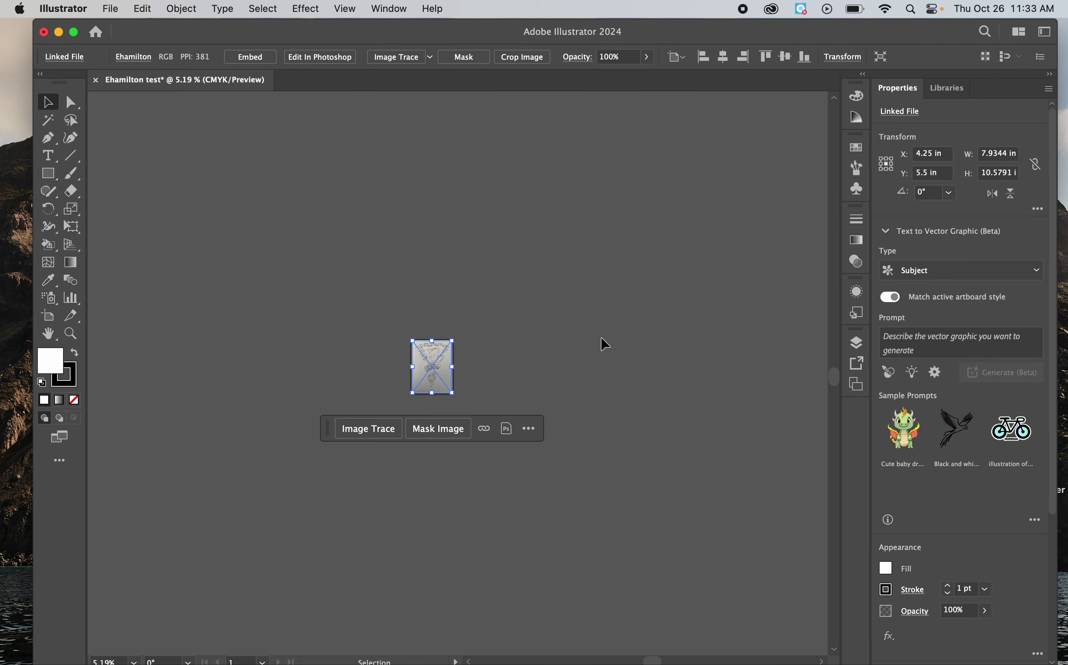
scroll(461, 357, "up", 5)
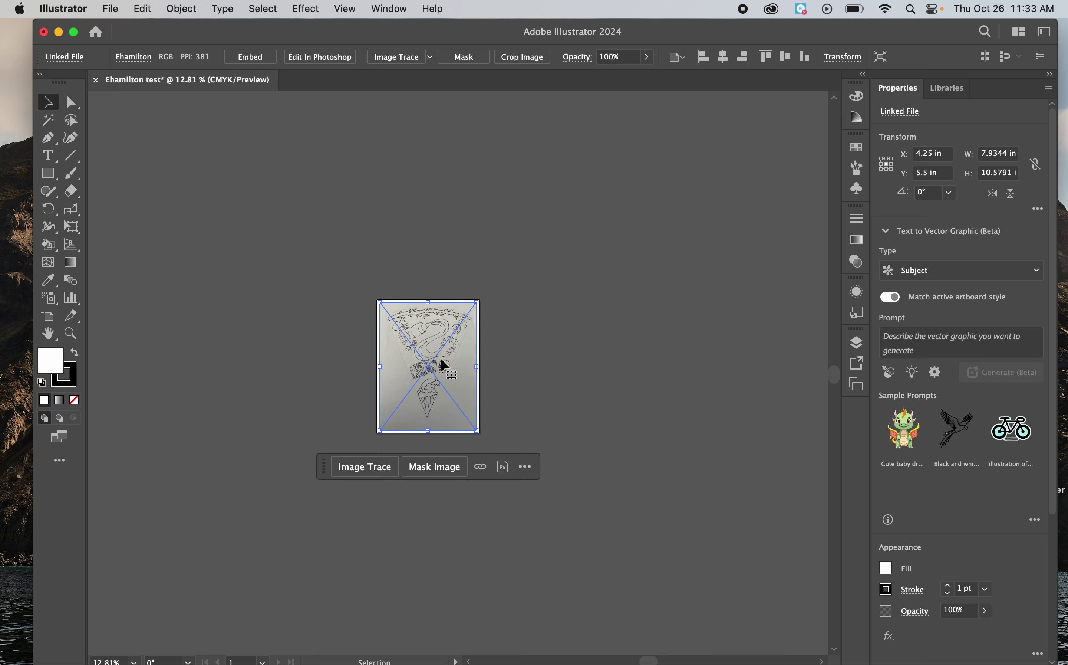
scroll(448, 352, "up", 1)
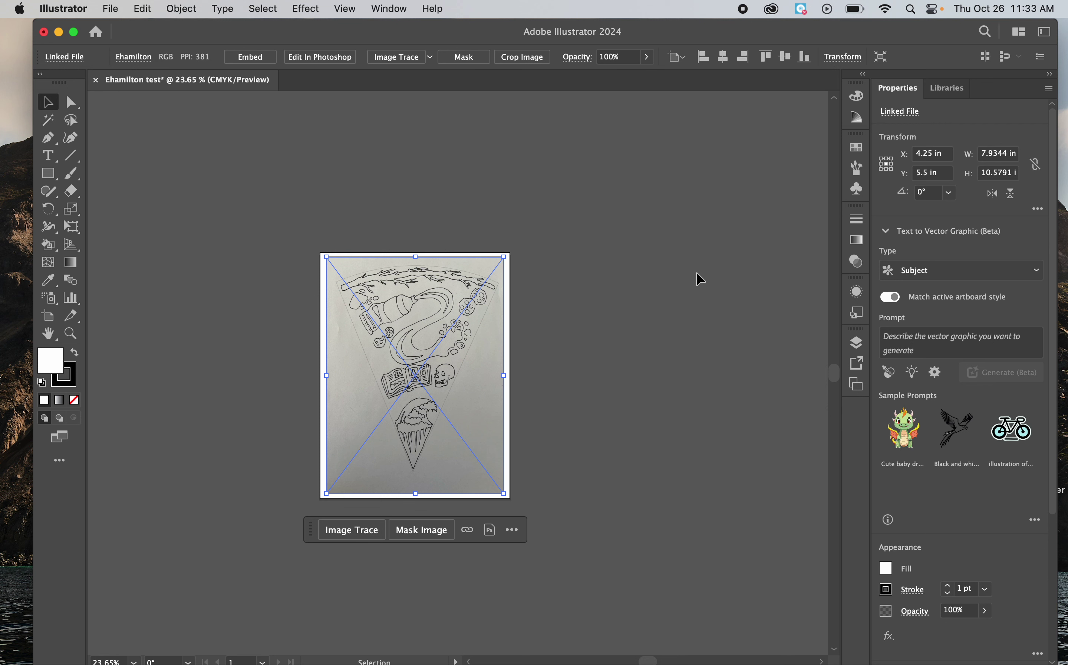
Choose the Essentials Classic workspace and deselect the drawing
left_click(1047, 35)
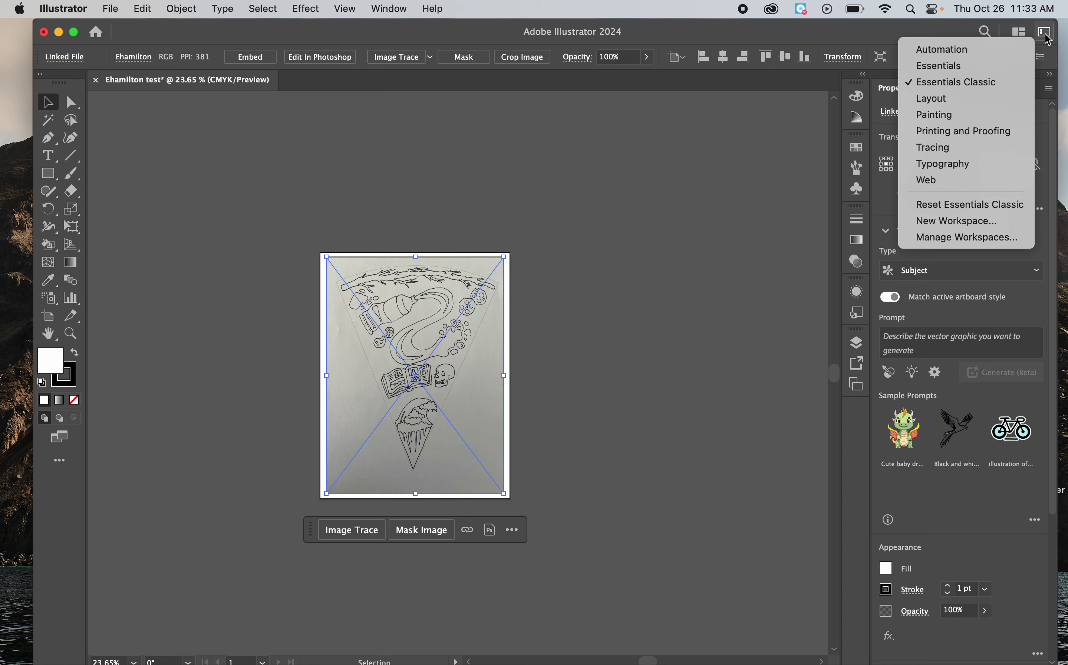
left_click(975, 88)
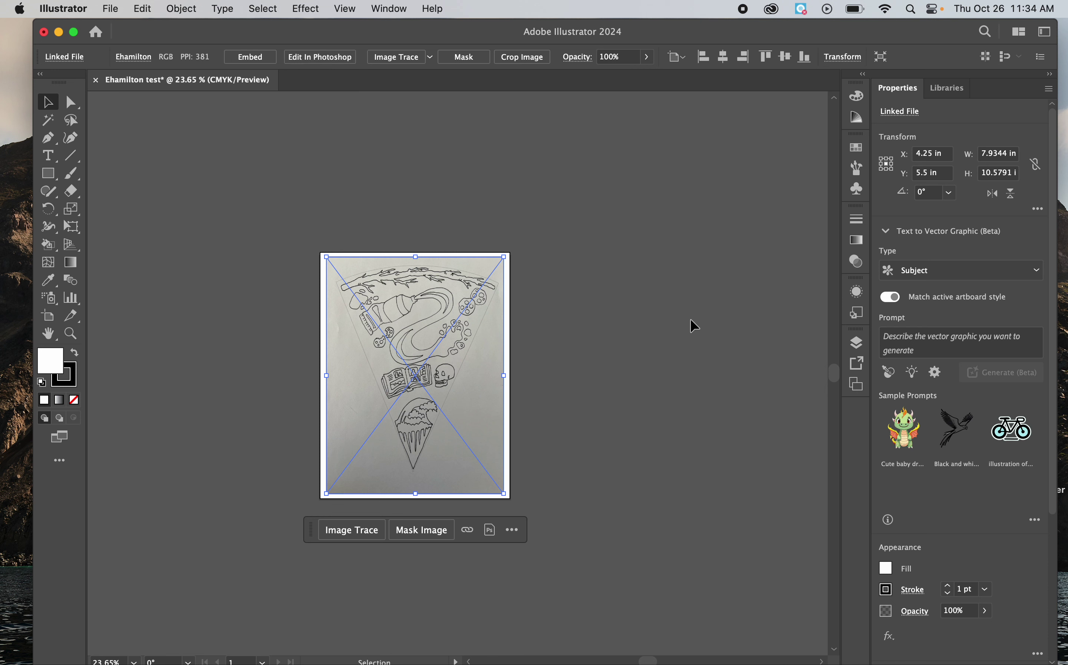
left_click(543, 311)
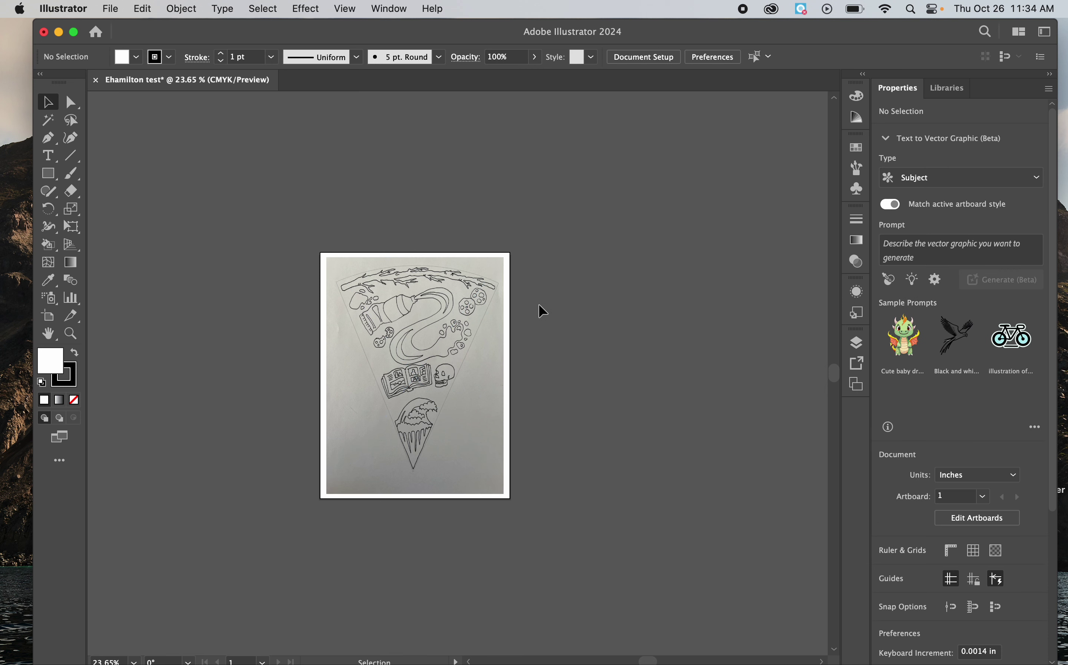
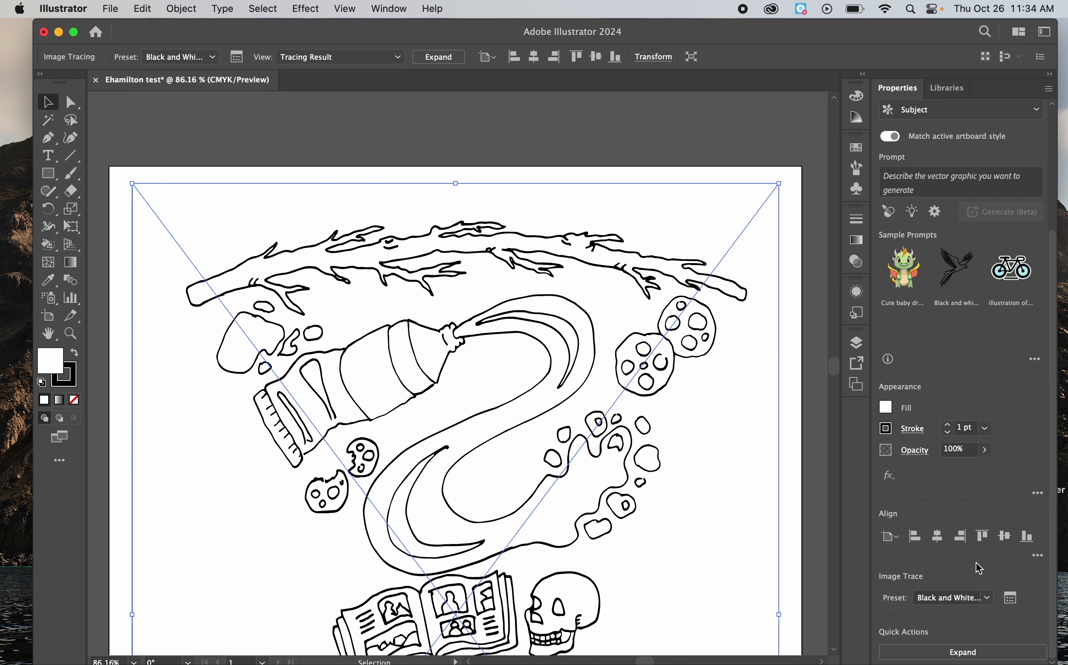
Expand the black-and-white image trace of the drawing into editable vector paths
left_click(963, 652)
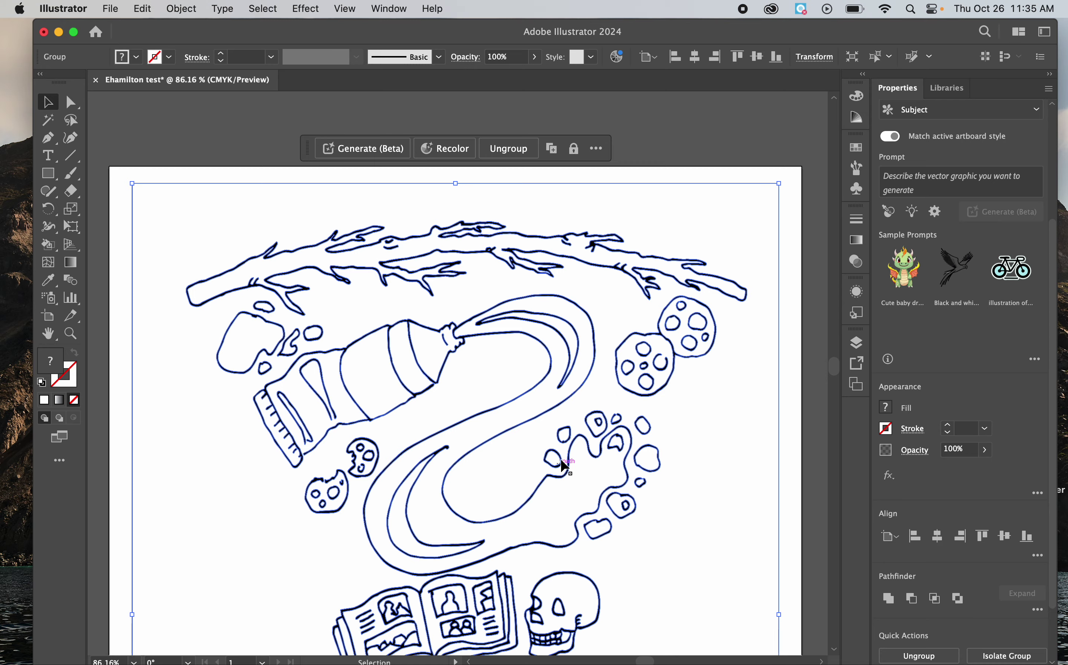
scroll(530, 476, "down", 5)
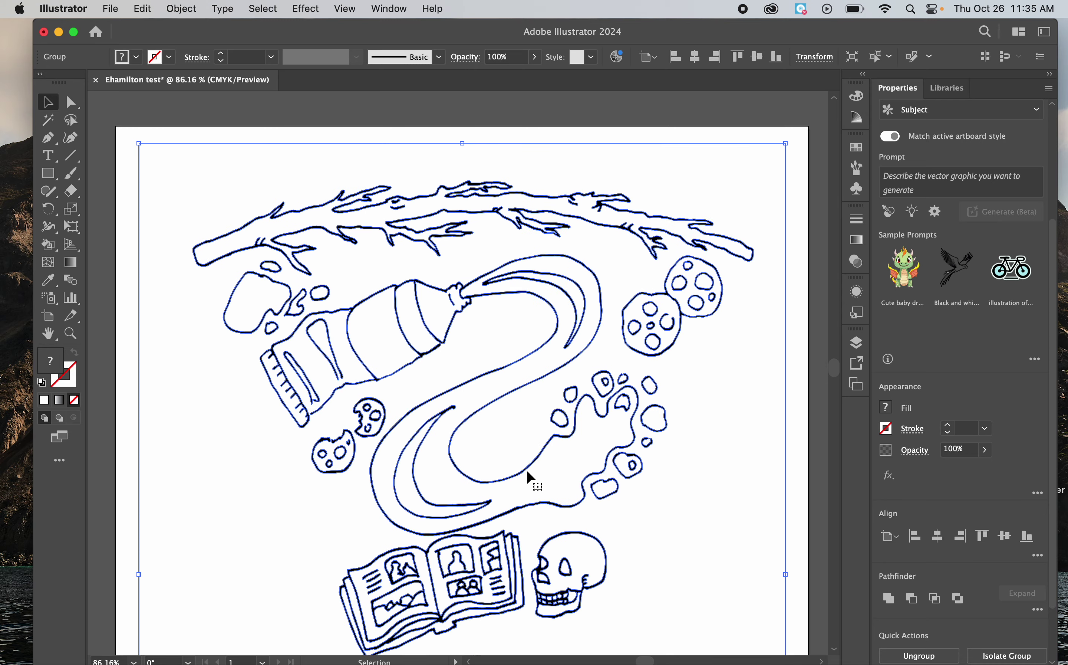
scroll(530, 477, "down", 3)
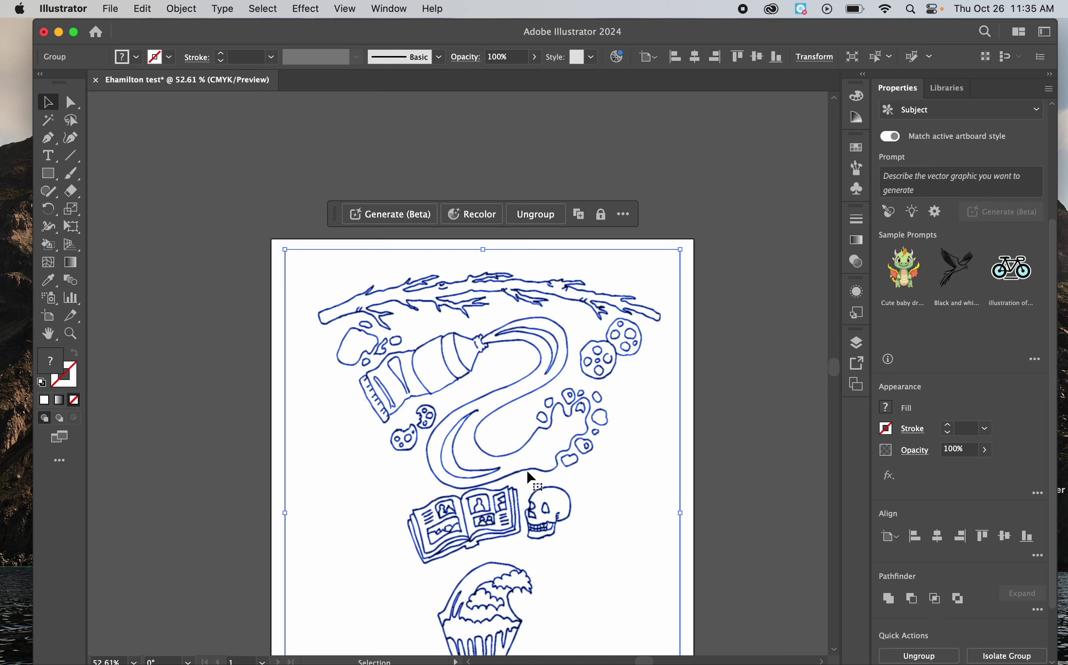
scroll(530, 477, "down", 3)
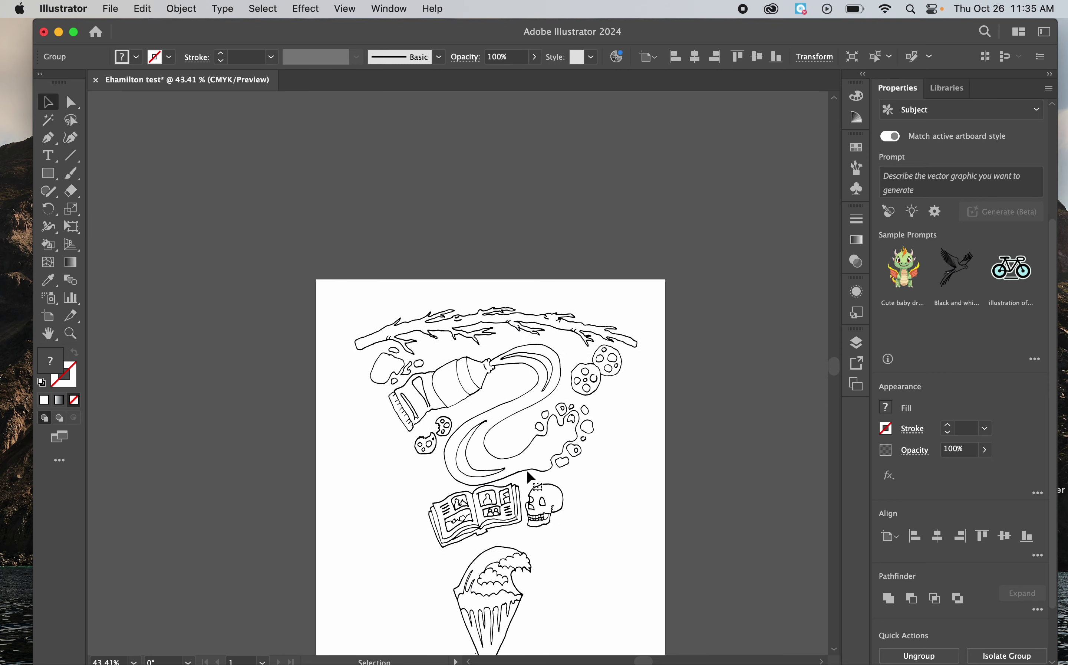
scroll(530, 477, "down", 5)
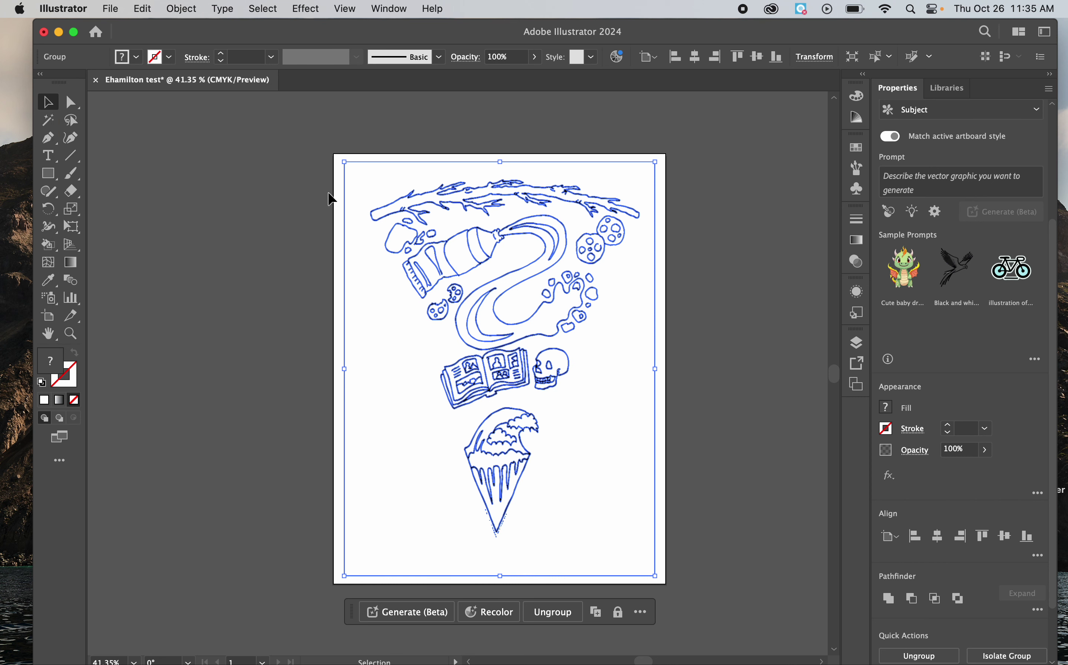
Activate the Live Paint Bucket and set the fill colour to light purple A3A3E5
key("k")
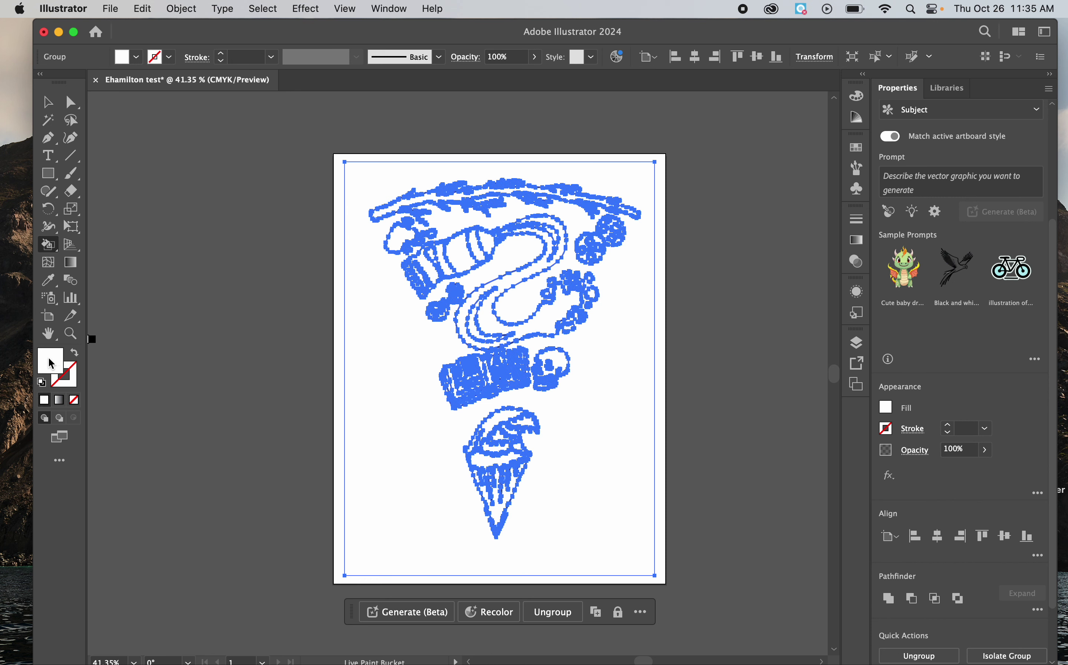
double_click(52, 368)
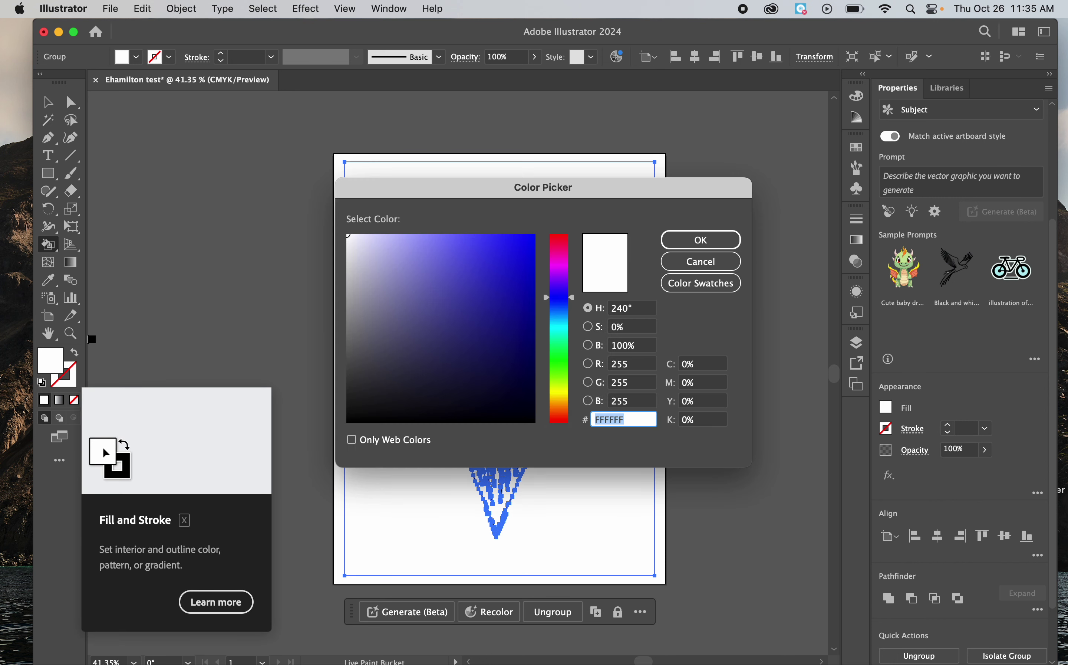
left_click(402, 251)
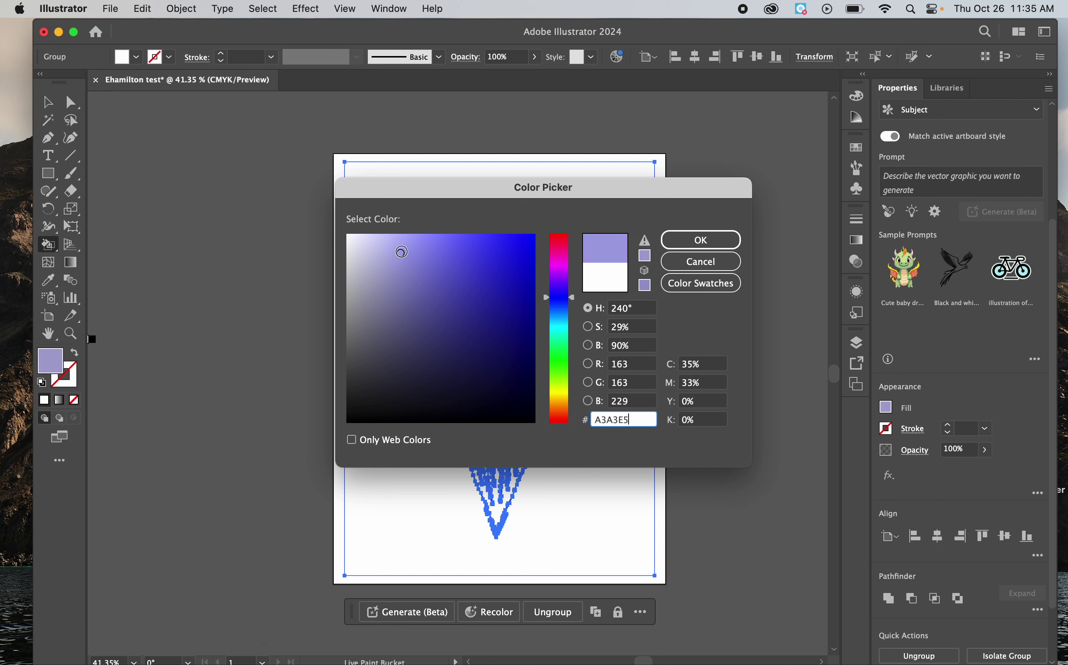
left_click(697, 240)
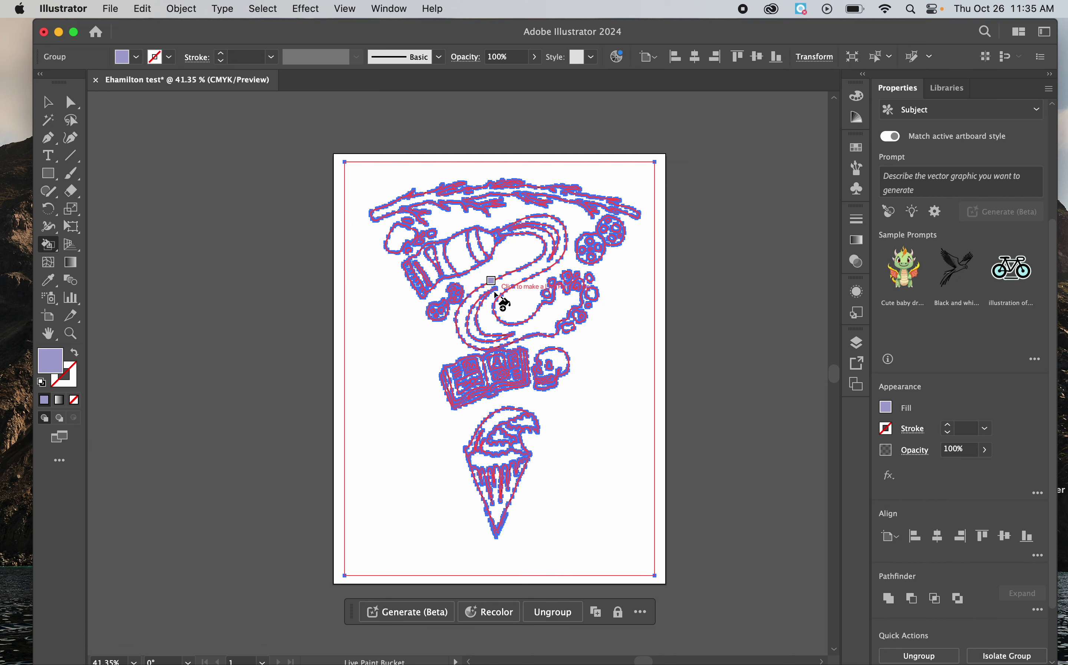
Turn the expanded drawing into a Live Paint group, filling the paint swirl and the large blob beside the tube with light purple
scroll(495, 292, "up", 5)
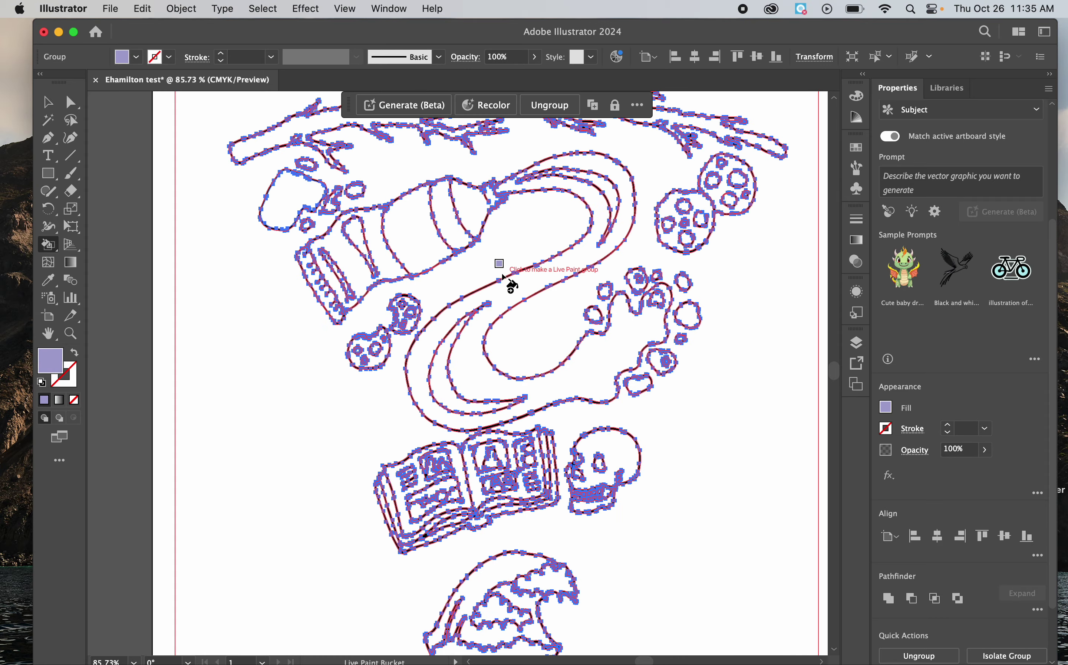
left_click(507, 296)
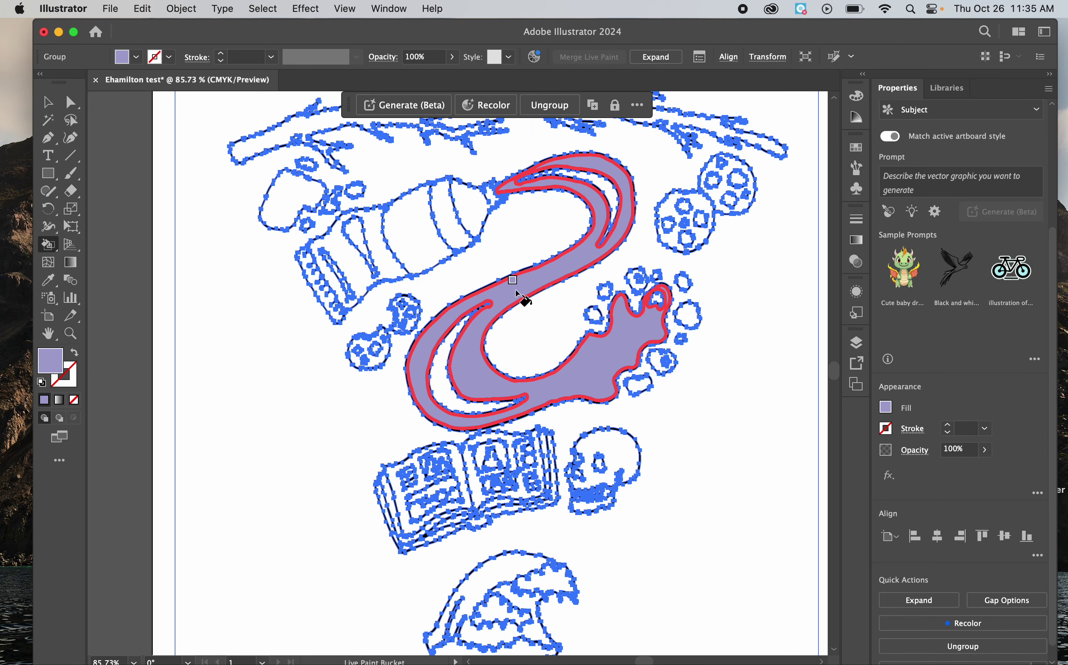
left_click(282, 210)
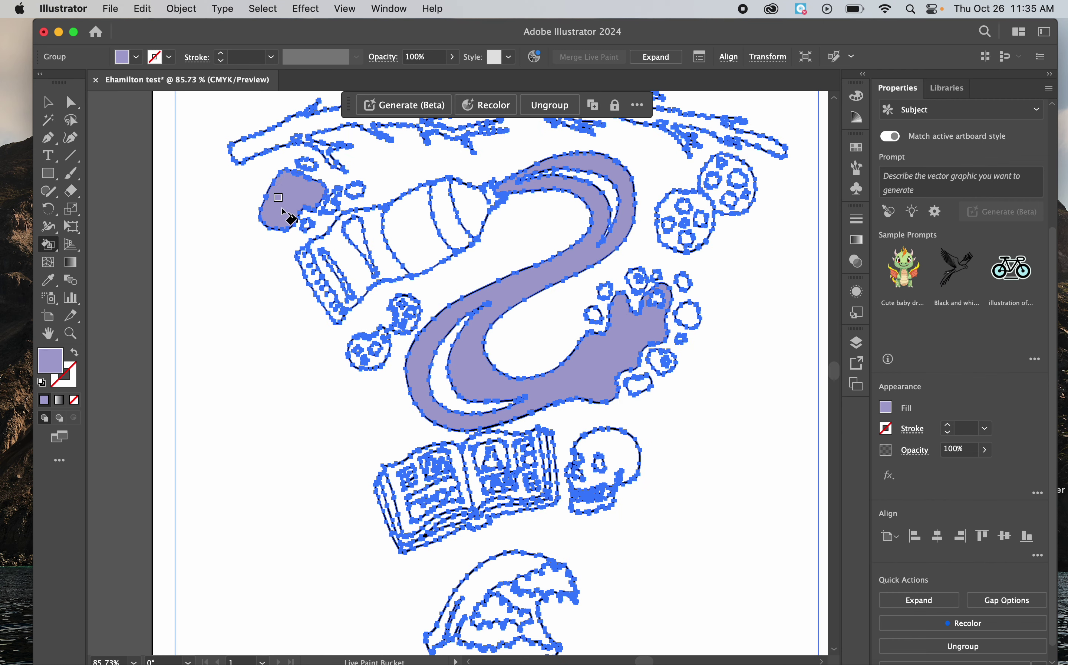
Fill the small droplets around the large blob and the tree branch above them with light purple
scroll(316, 184, "up", 5)
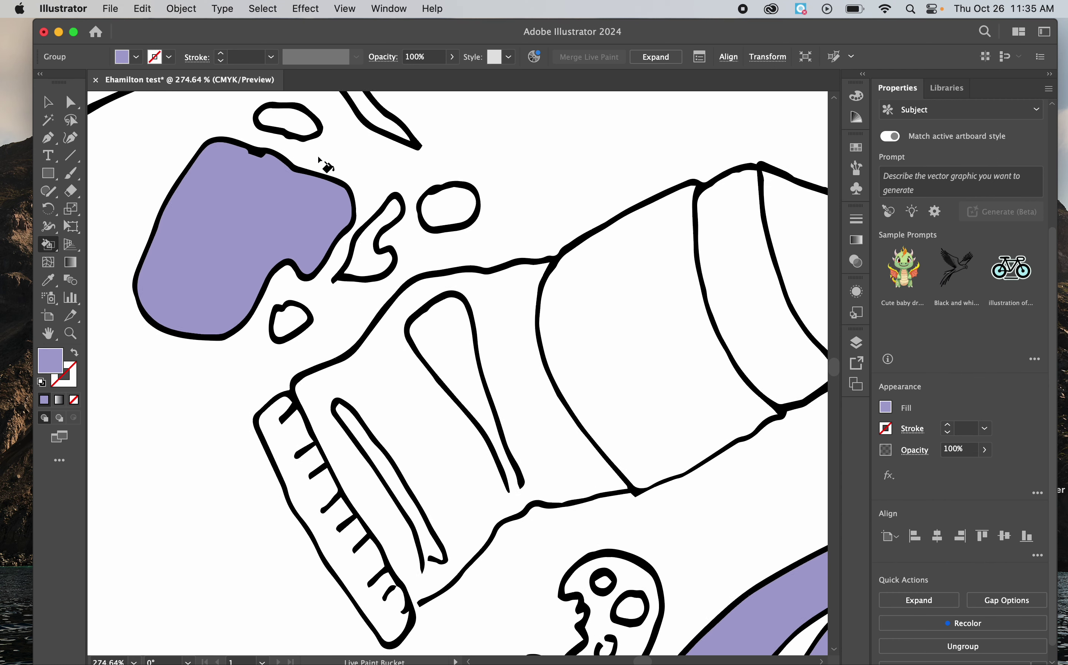
scroll(319, 159, "up", 1)
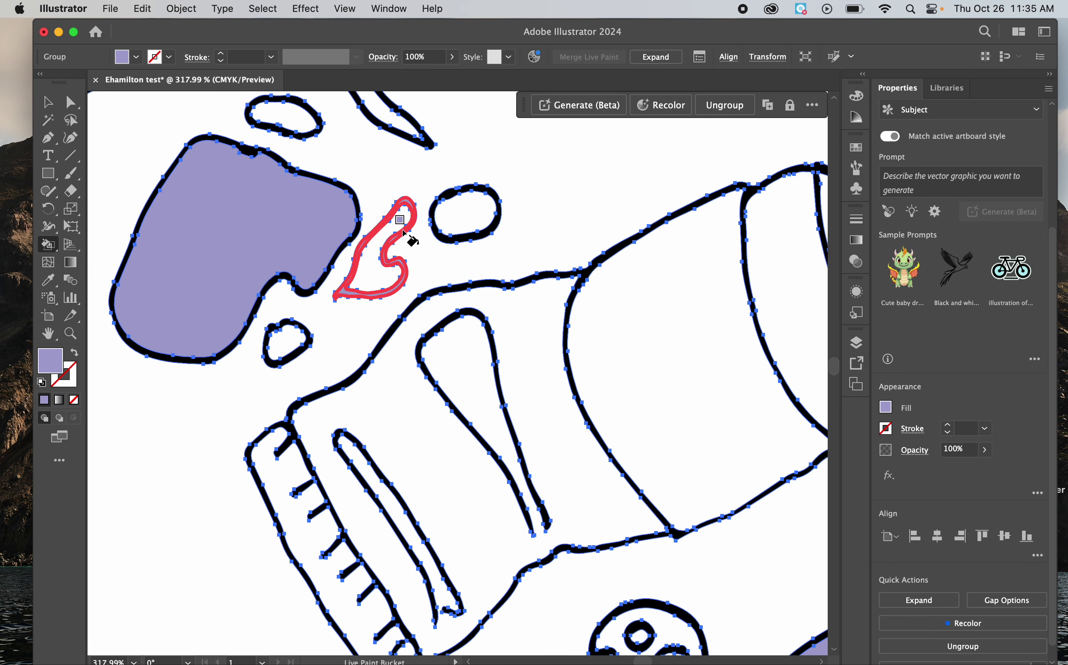
left_click(451, 224)
left_click(389, 254)
left_click(394, 123)
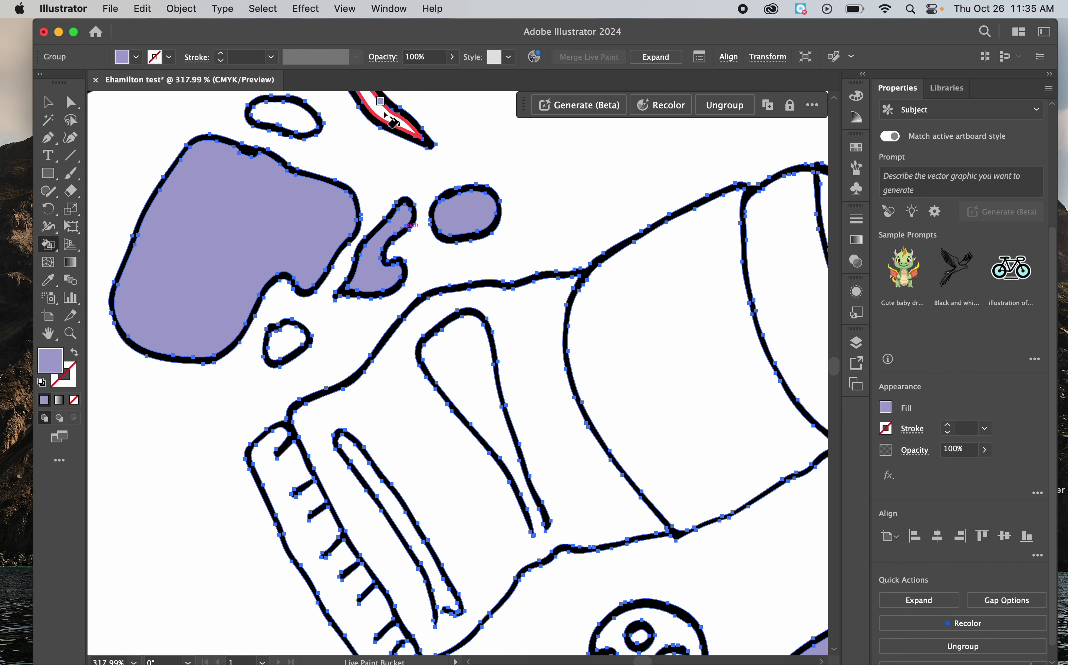
left_click(288, 341)
Try a light purple fill on the lower body of the paint tube, and undo it
scroll(347, 391, "down", 4)
scroll(347, 391, "right", 1)
scroll(413, 404, "down", 5)
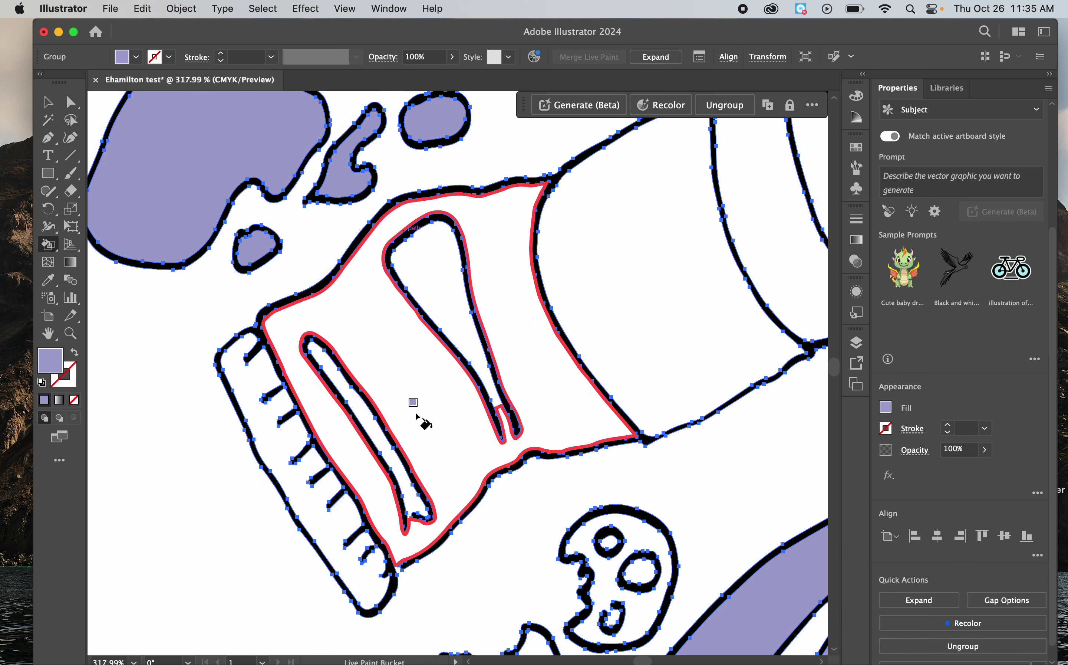
scroll(427, 421, "down", 1)
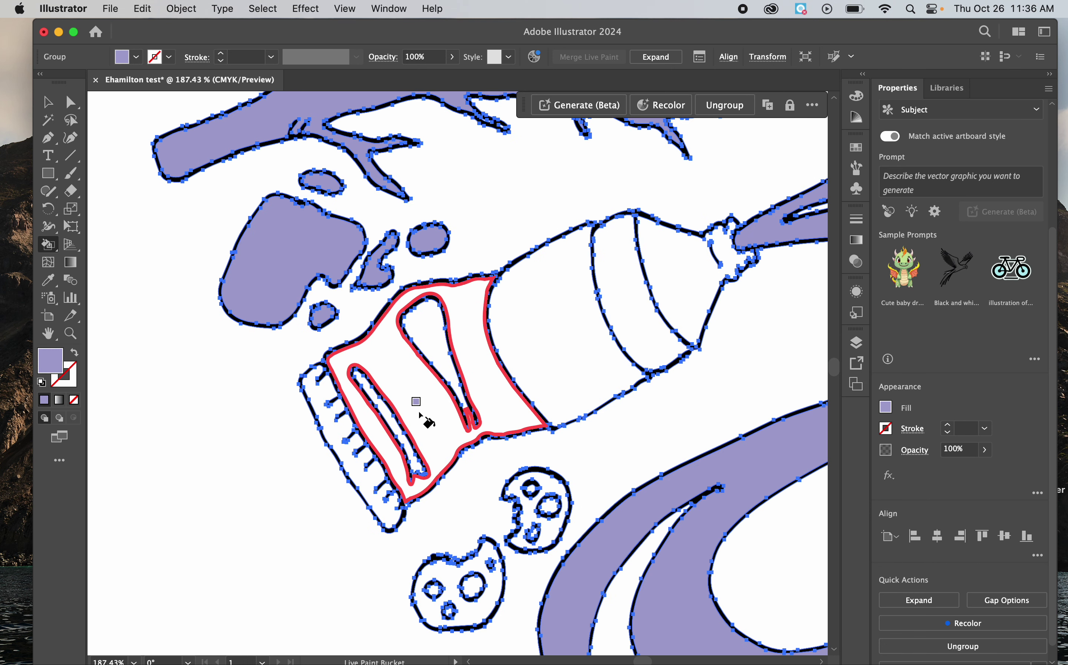
scroll(418, 413, "down", 1)
scroll(406, 450, "up", 5)
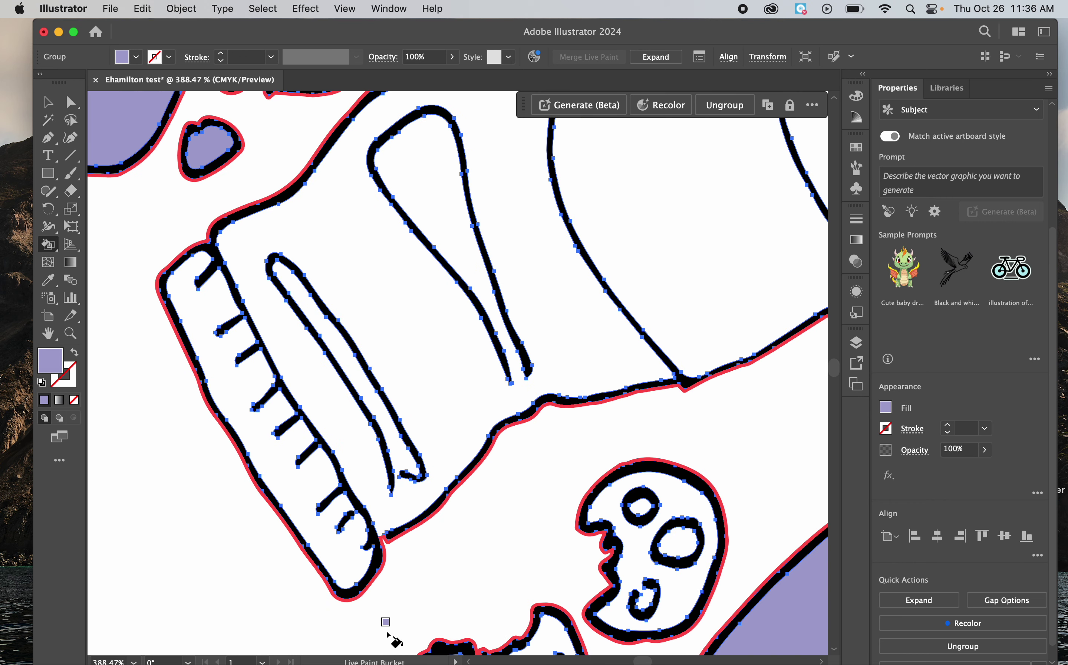
left_click(448, 415)
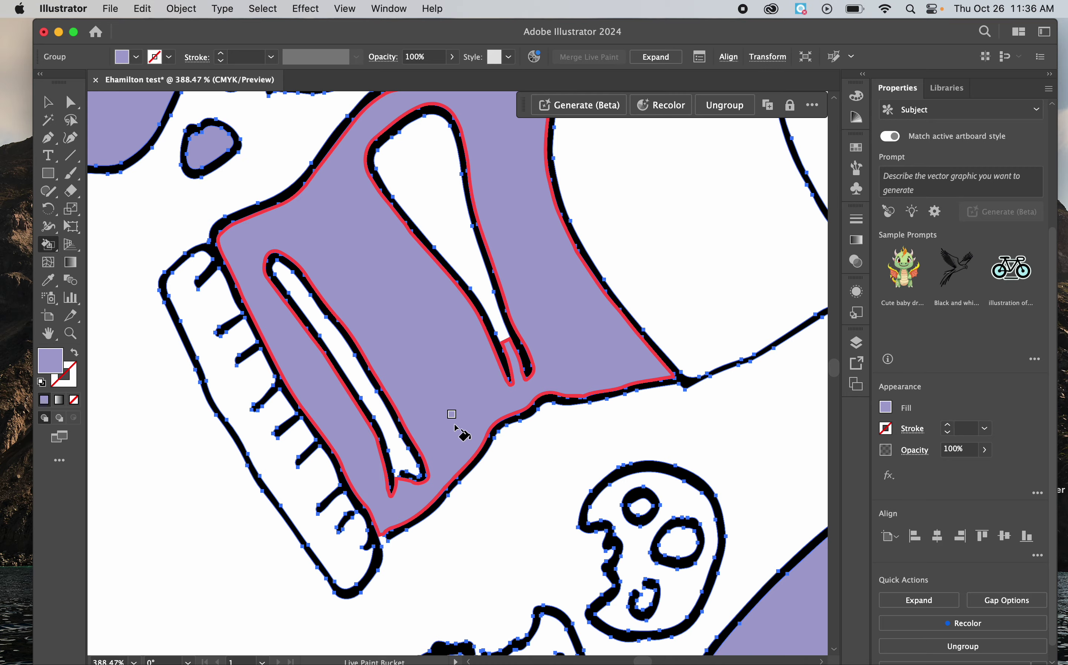
key("super+z")
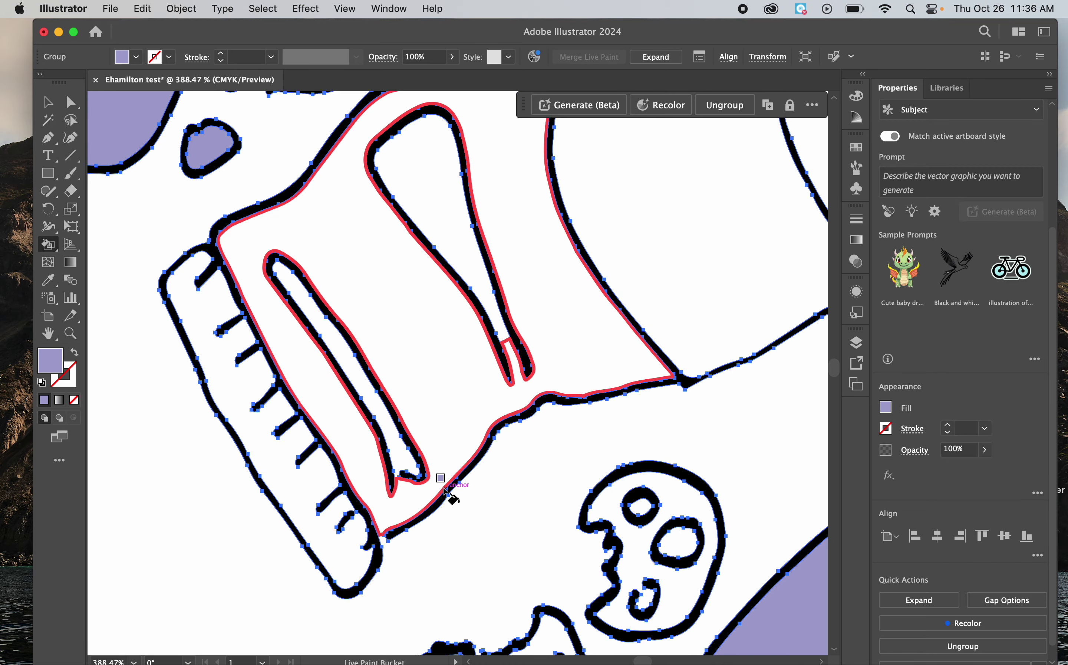
Set the Live Paint fill colour to light grey E0E0E2
scroll(444, 488, "down", 6)
scroll(464, 416, "down", 4)
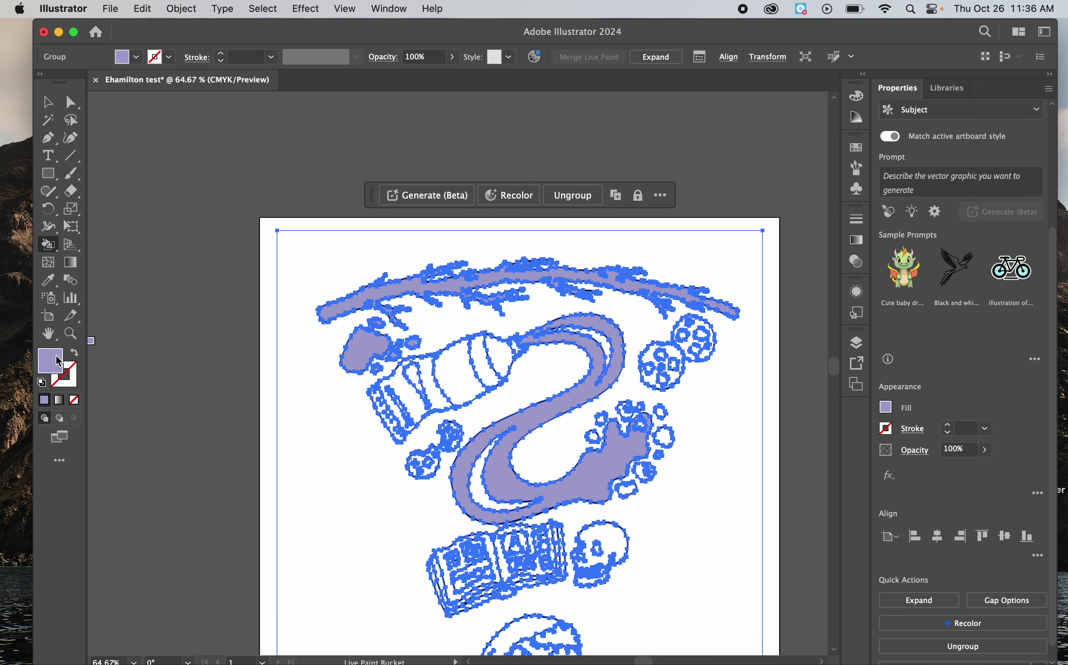
double_click(56, 362)
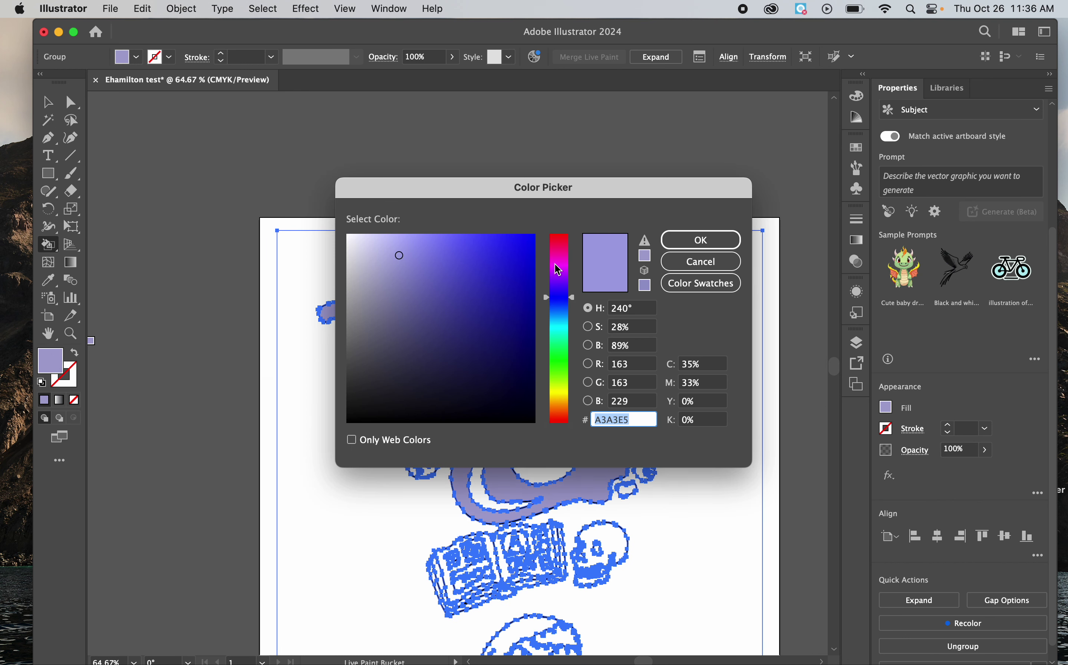
left_click(351, 254)
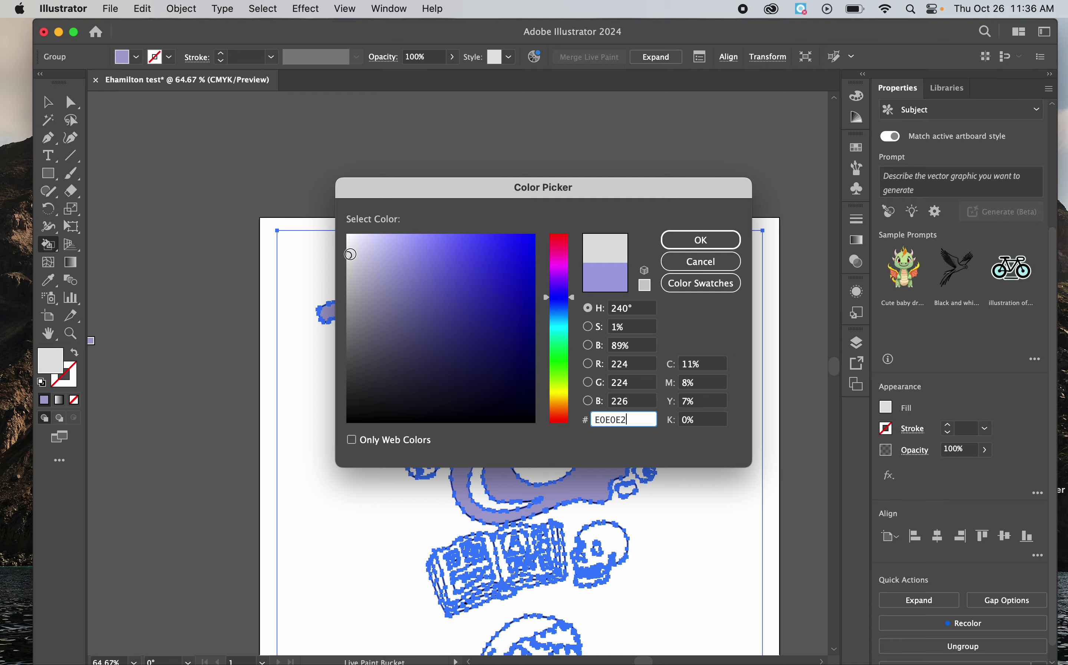
left_click(698, 240)
Fill the skull's cranium and lower jaw with light grey
scroll(605, 548, "up", 6)
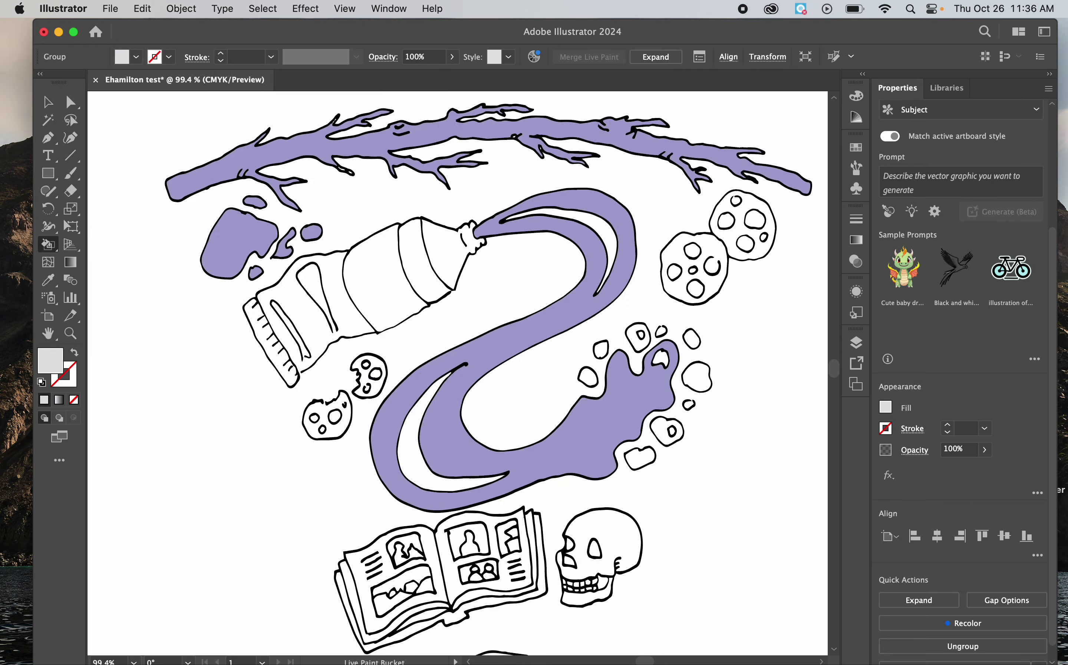
left_click(604, 549)
scroll(609, 556, "down", 3)
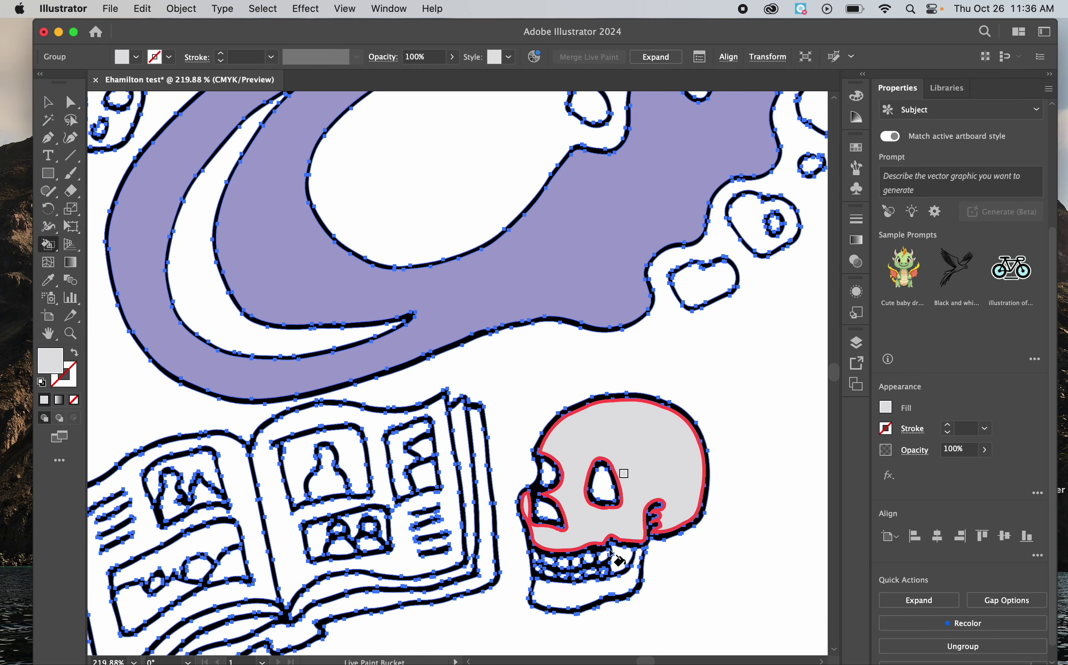
left_click(615, 581)
Fill the skull's upper and lower teeth with light grey
scroll(591, 571, "up", 4)
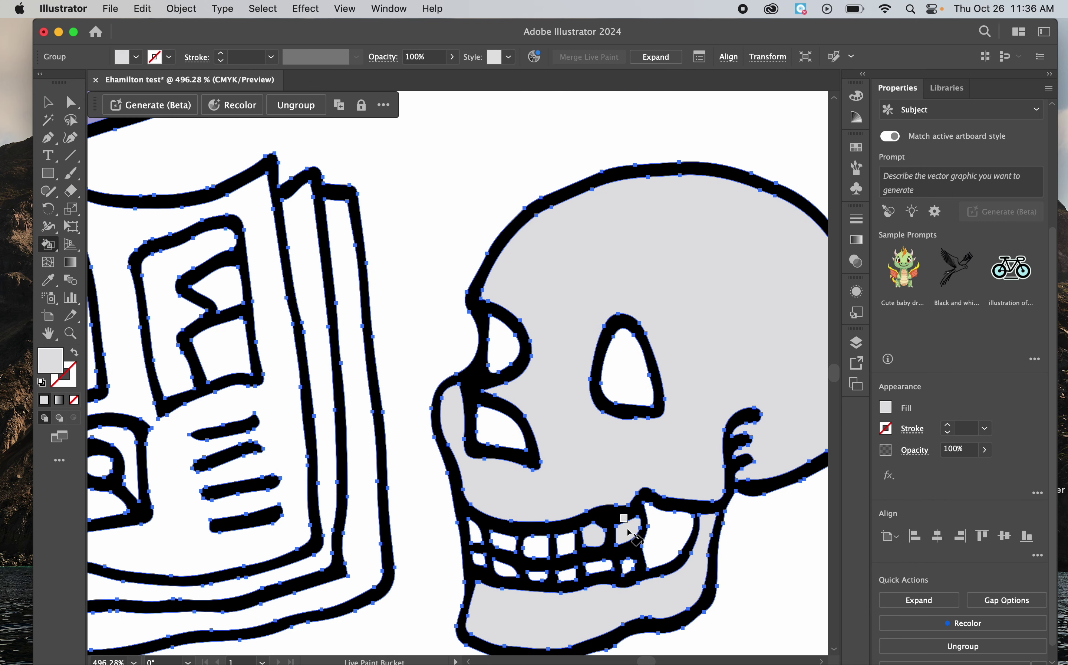
left_click(567, 544)
left_click(535, 545)
left_click(505, 539)
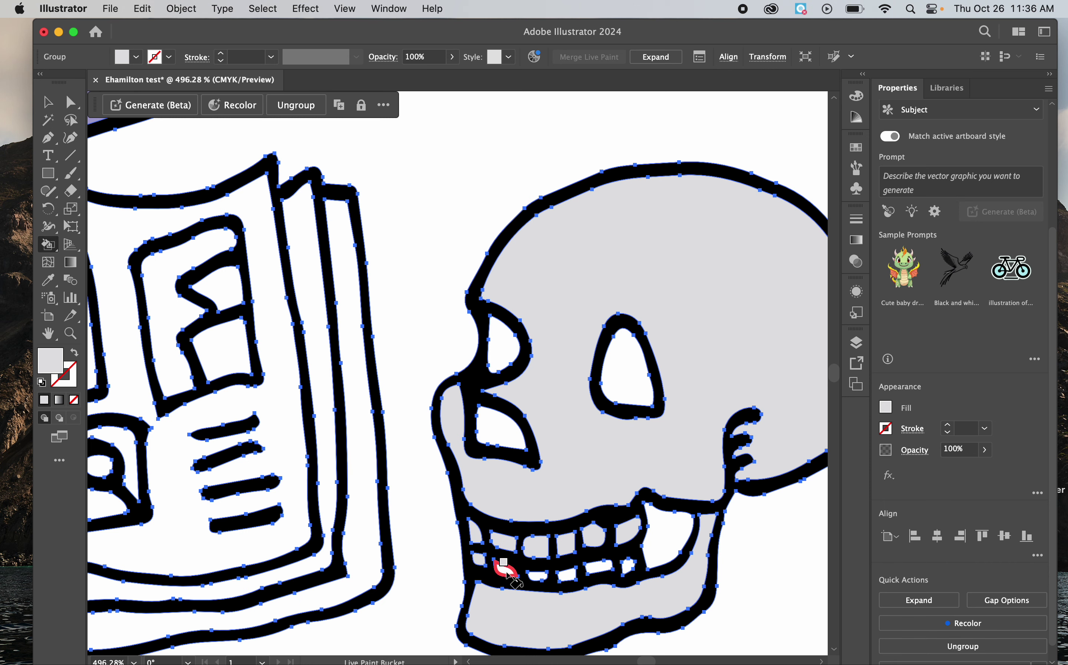
left_click(567, 571)
left_click(598, 567)
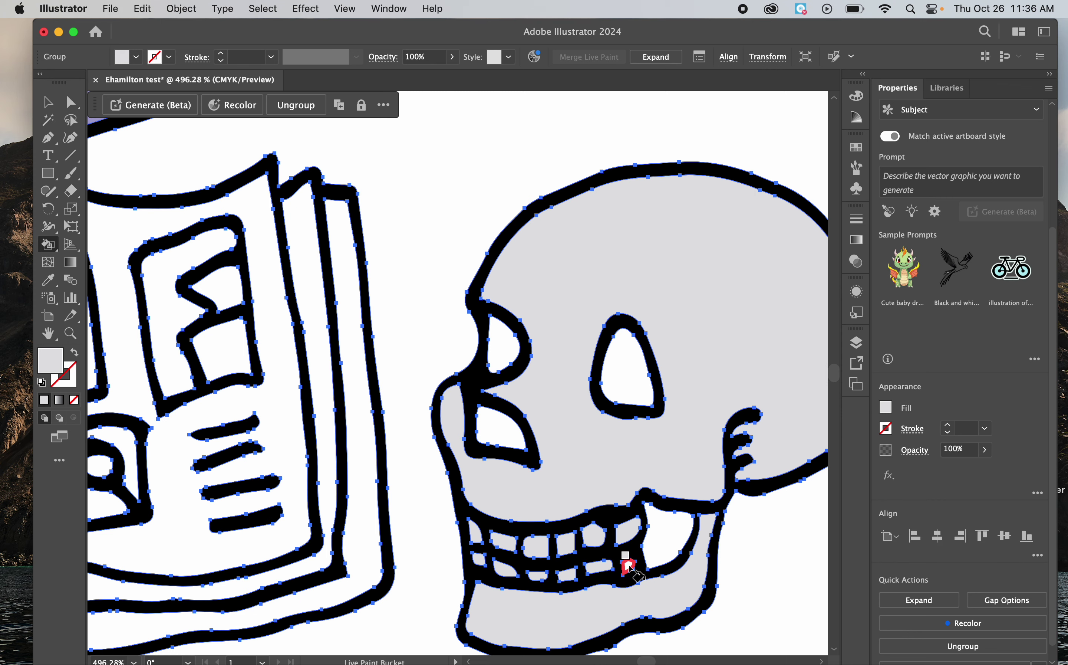
Fill the small open-outlined droplet beside the purple splash, together with the background connected to it, with light grey
scroll(615, 350, "down", 2)
scroll(614, 351, "down", 3)
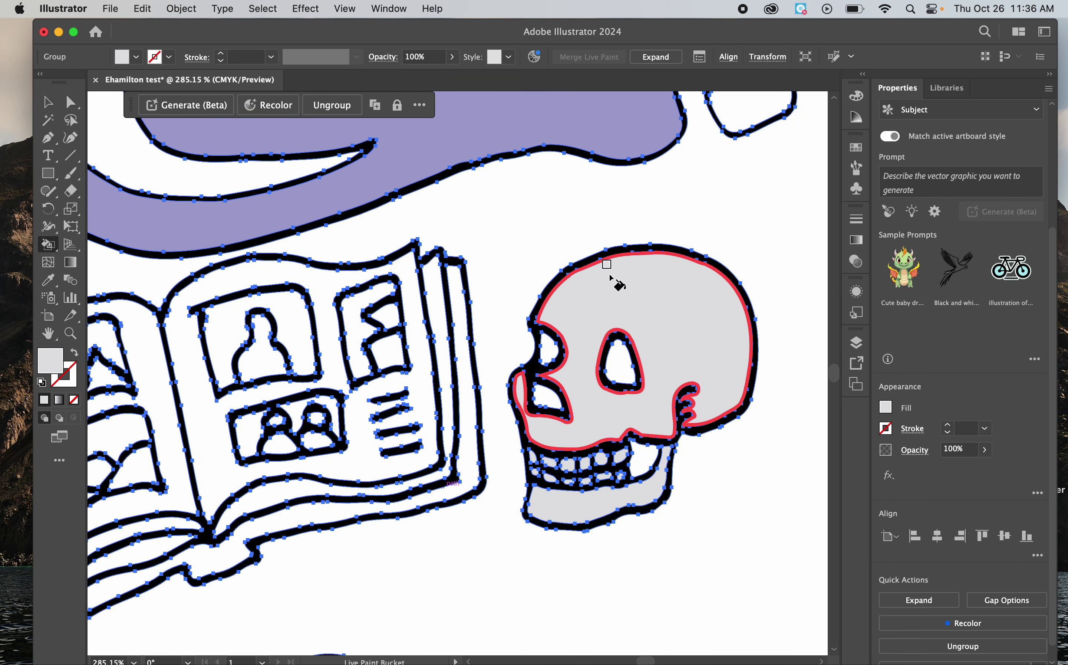
scroll(620, 339, "down", 7)
scroll(619, 340, "down", 3)
key("super+a")
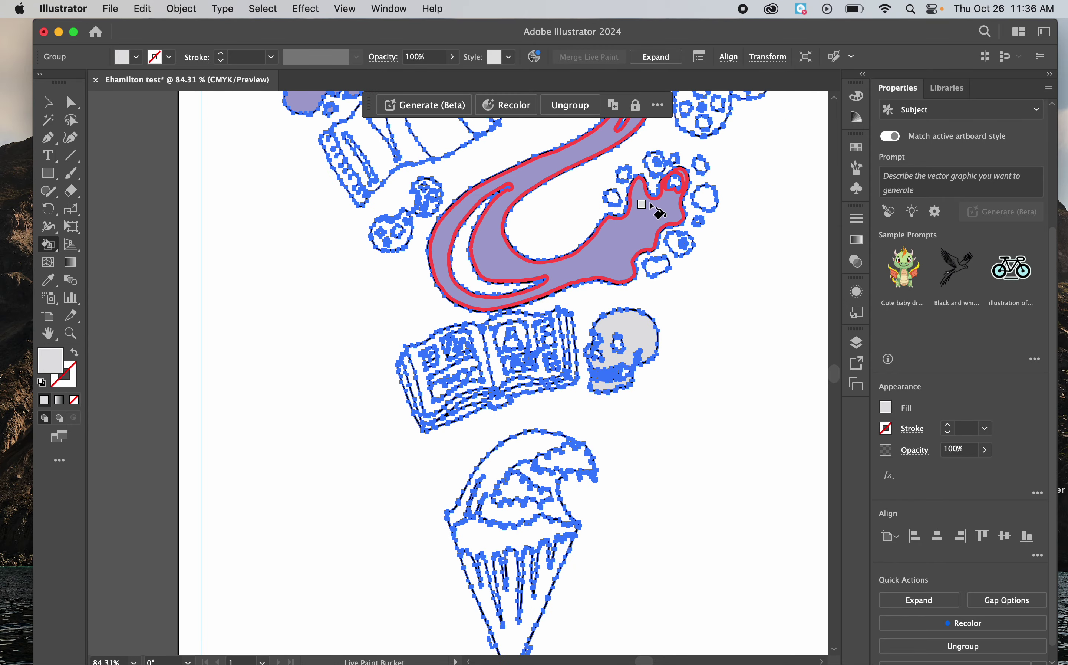
left_click(712, 226)
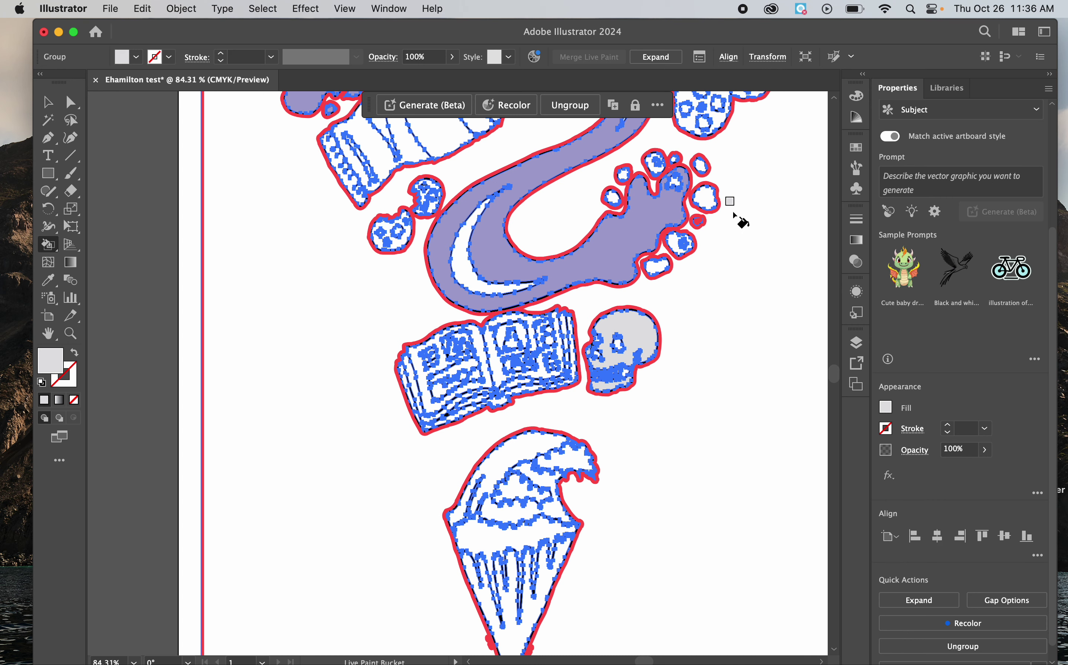
scroll(726, 219, "up", 3)
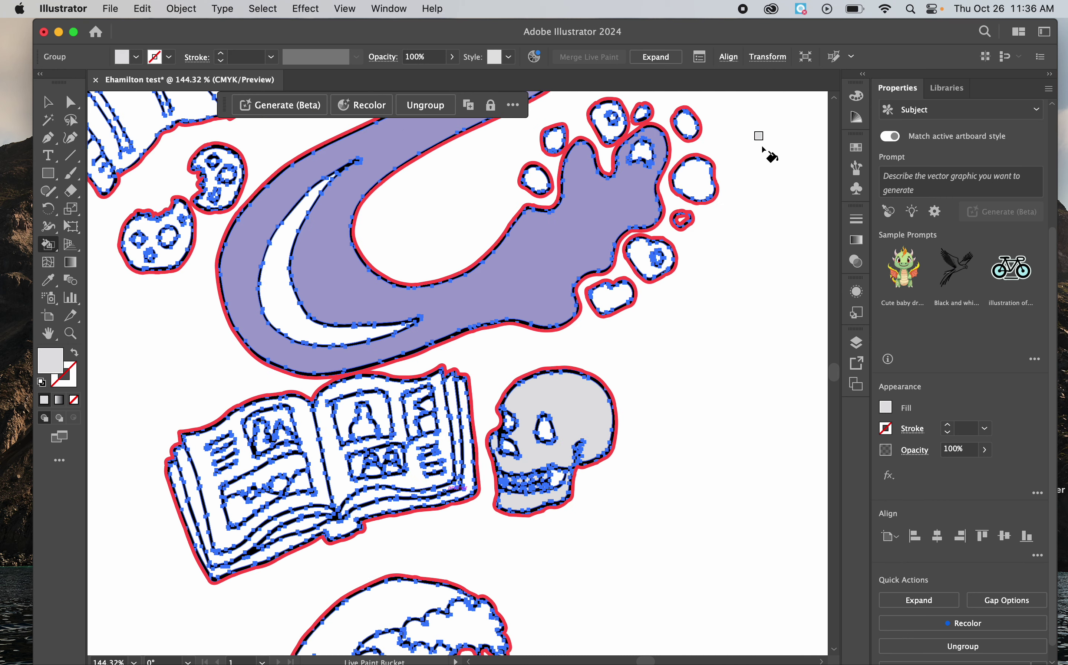
scroll(699, 221, "up", 4)
scroll(699, 221, "up", 4)
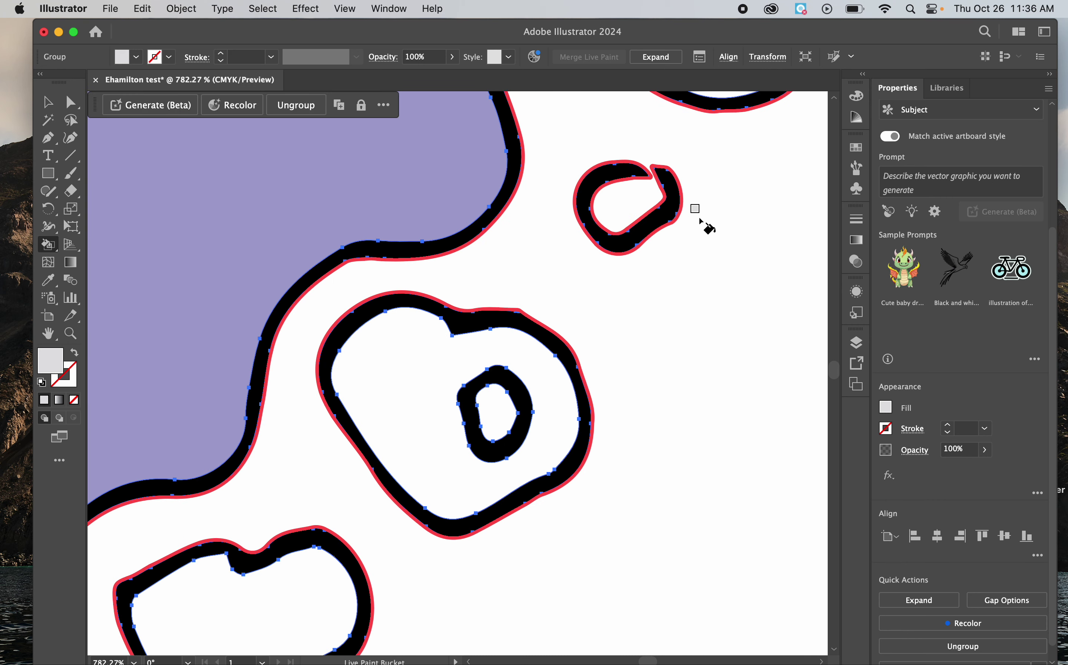
left_click(631, 200)
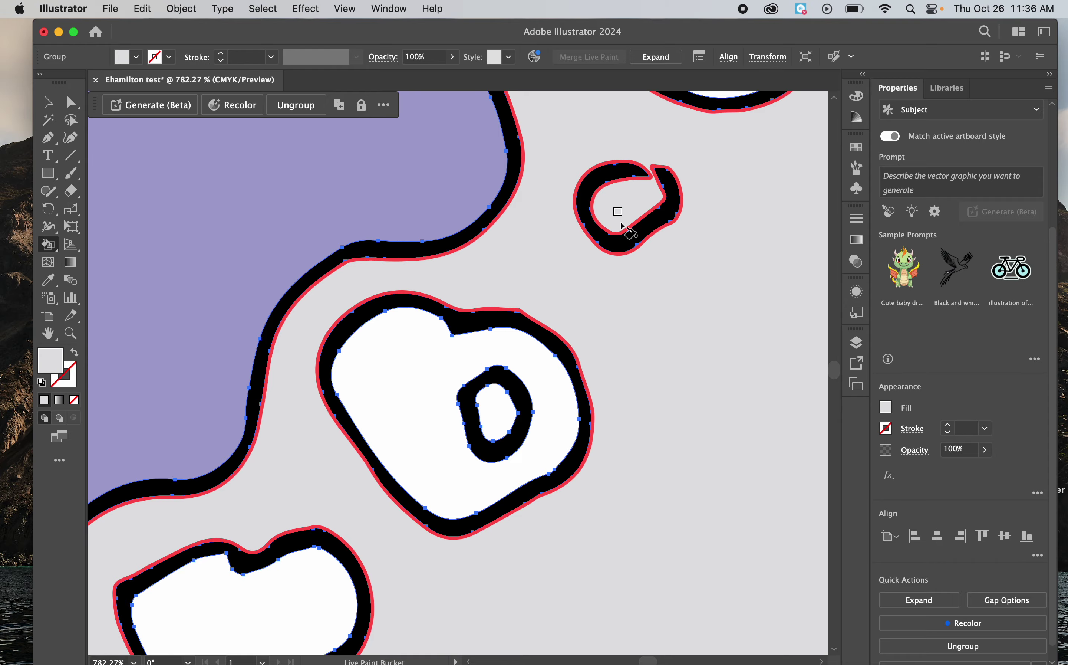
Undo the light grey fill of the background and the connected open-outlined droplet
scroll(592, 256, "down", 2)
scroll(591, 256, "down", 2)
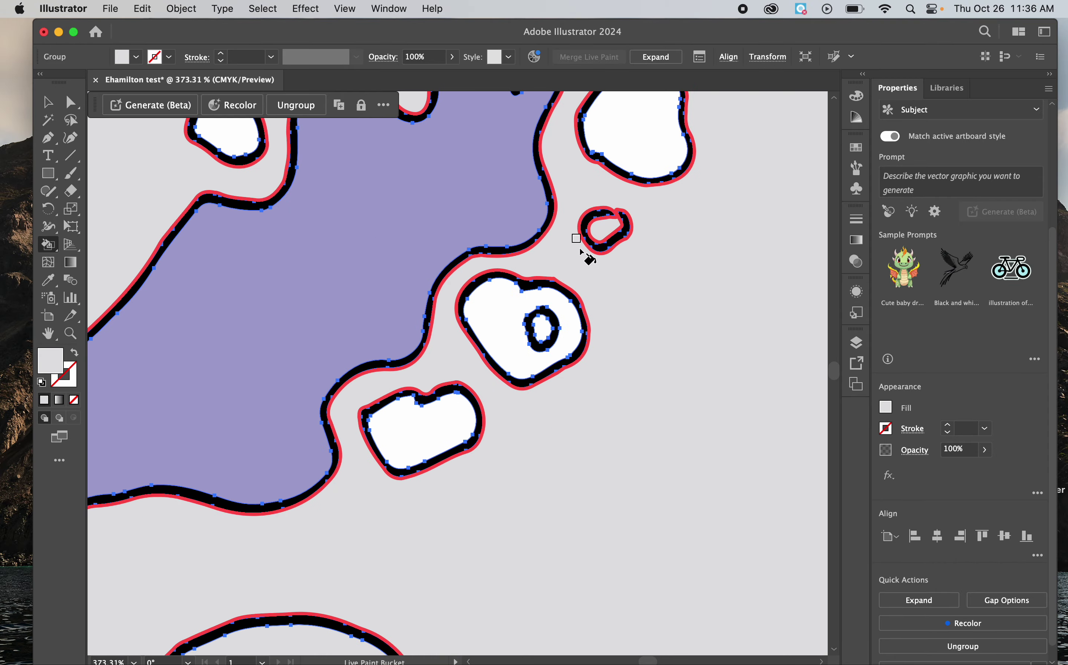
scroll(572, 209, "down", 3)
scroll(577, 217, "down", 3)
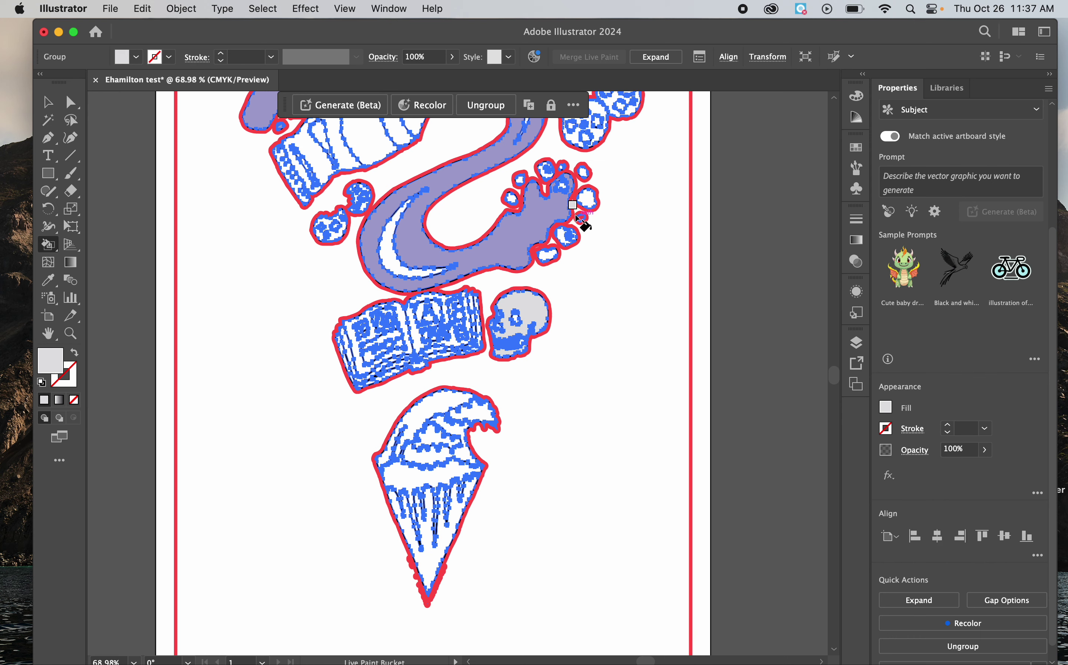
Set the Live Paint fill colour to light blue 87C9DD
left_click(402, 258)
double_click(51, 365)
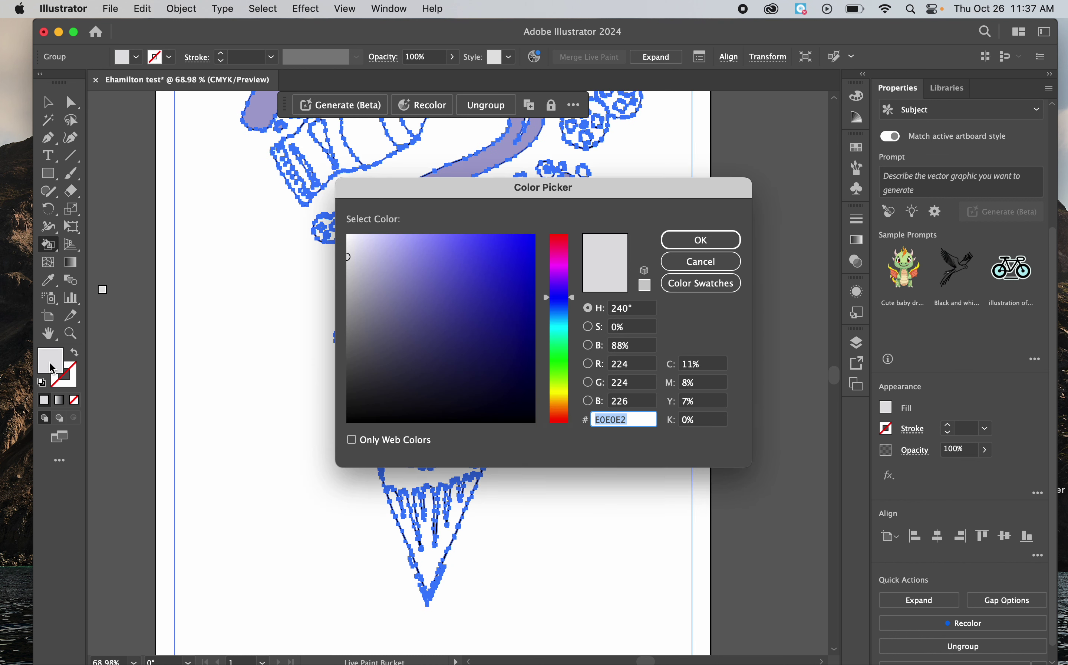
type("6464BC")
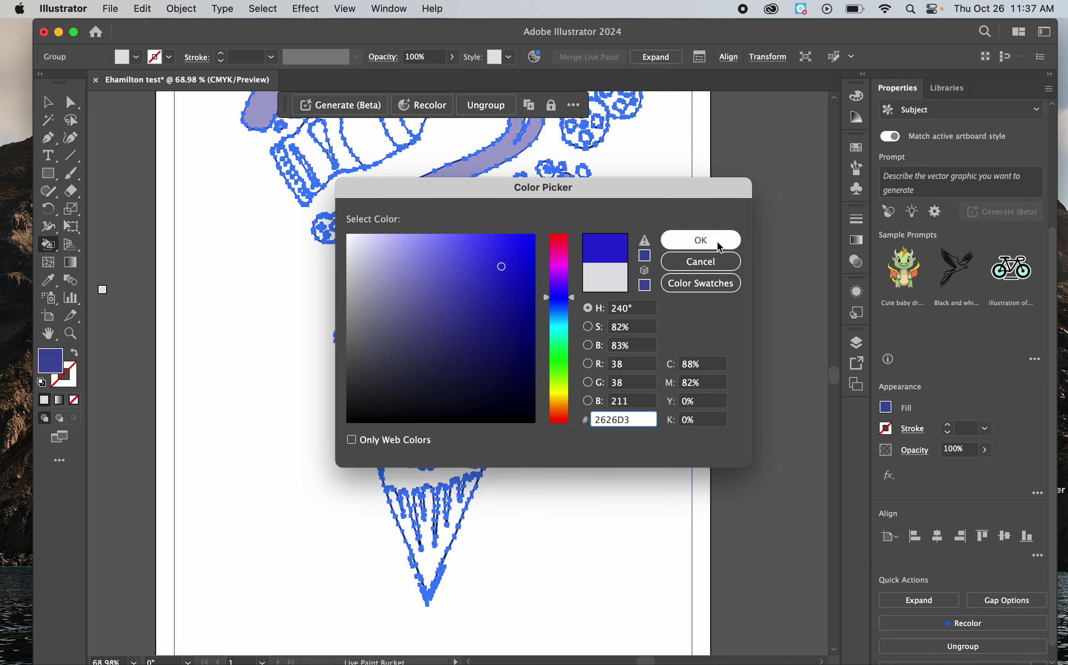
left_click(422, 258)
left_click(572, 325)
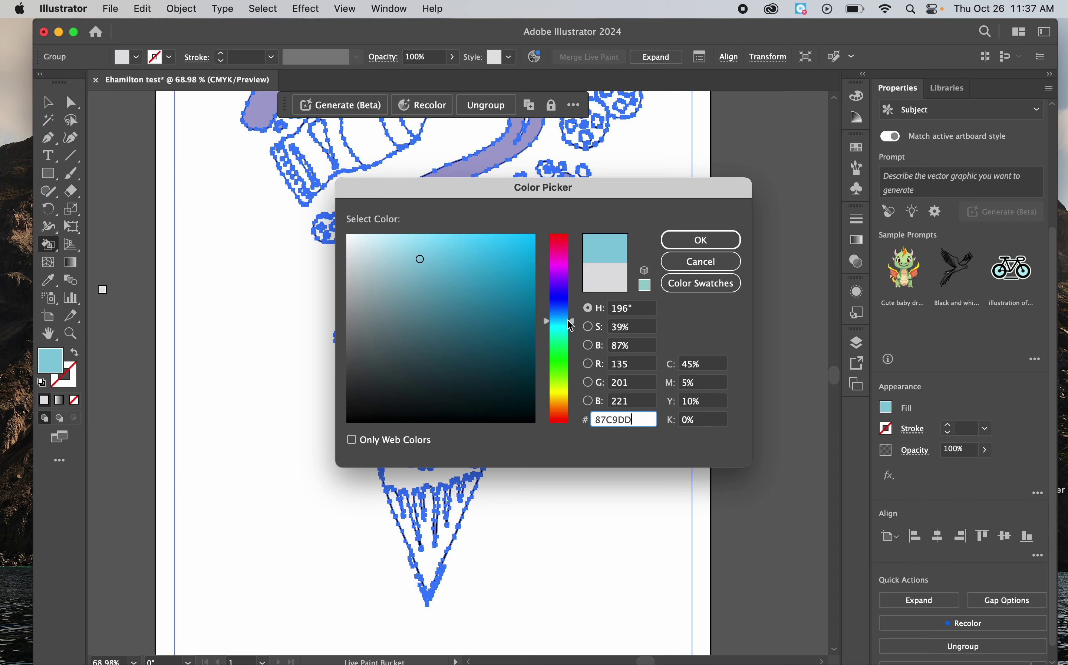
left_click(700, 239)
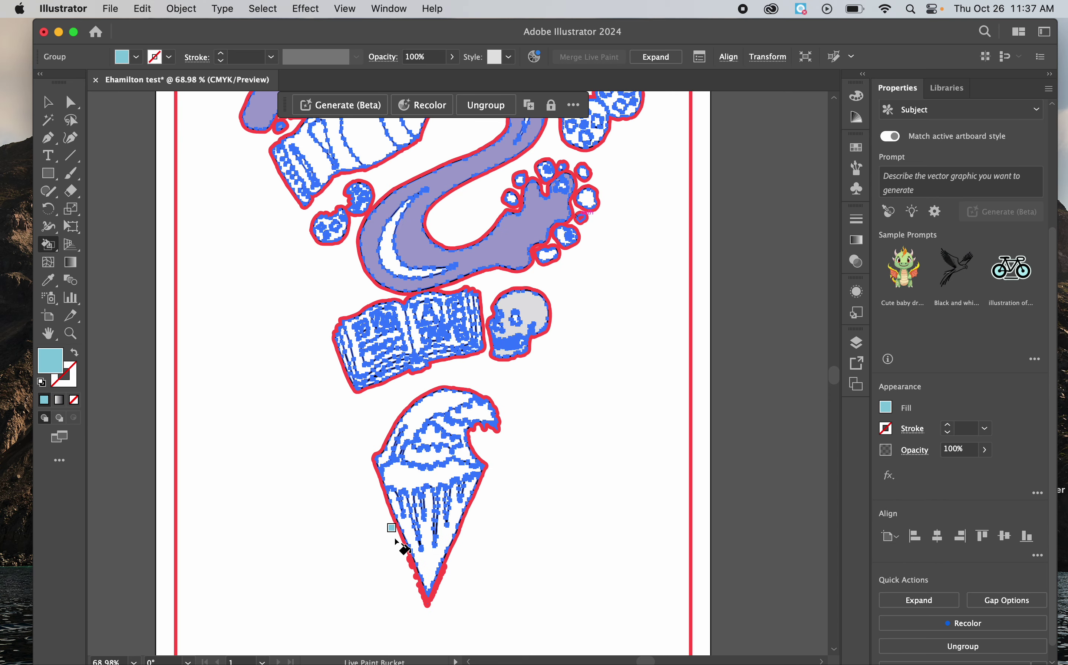
Fill the ice cream cone's body below the drips with light blue
scroll(432, 511, "up", 3)
left_click(423, 566)
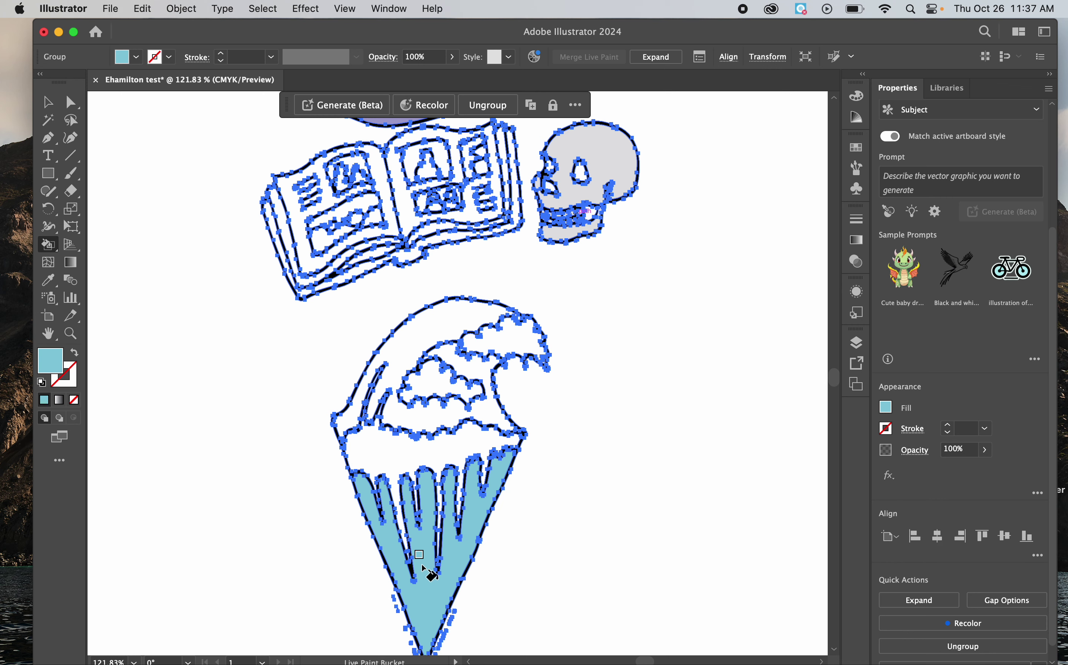
scroll(415, 461, "down", 4)
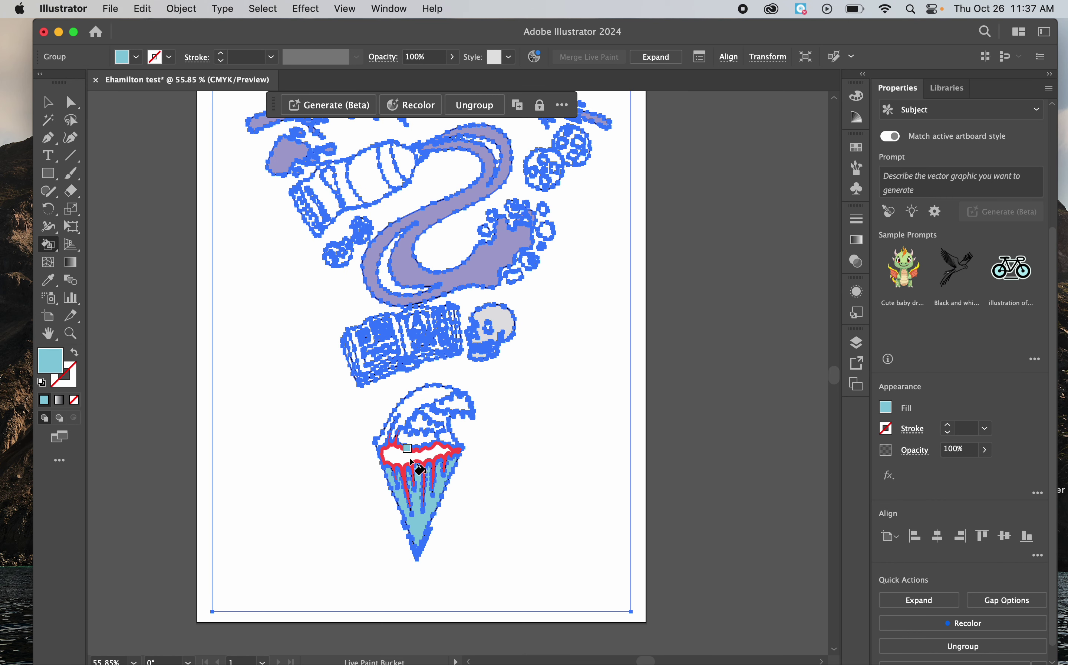
double_click(50, 362)
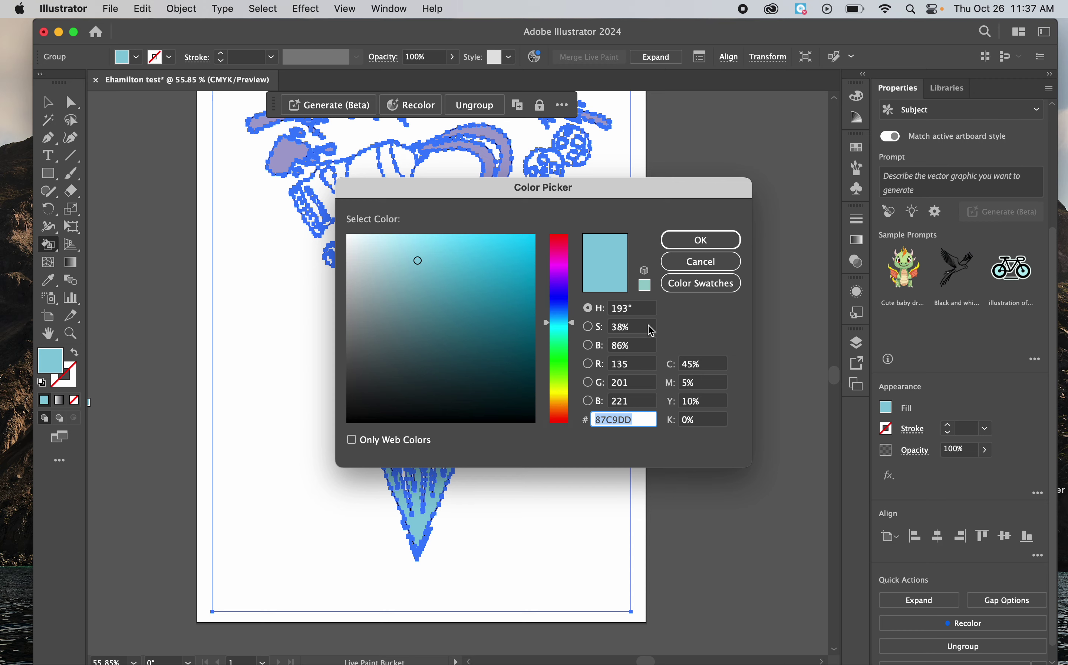
left_click(671, 245)
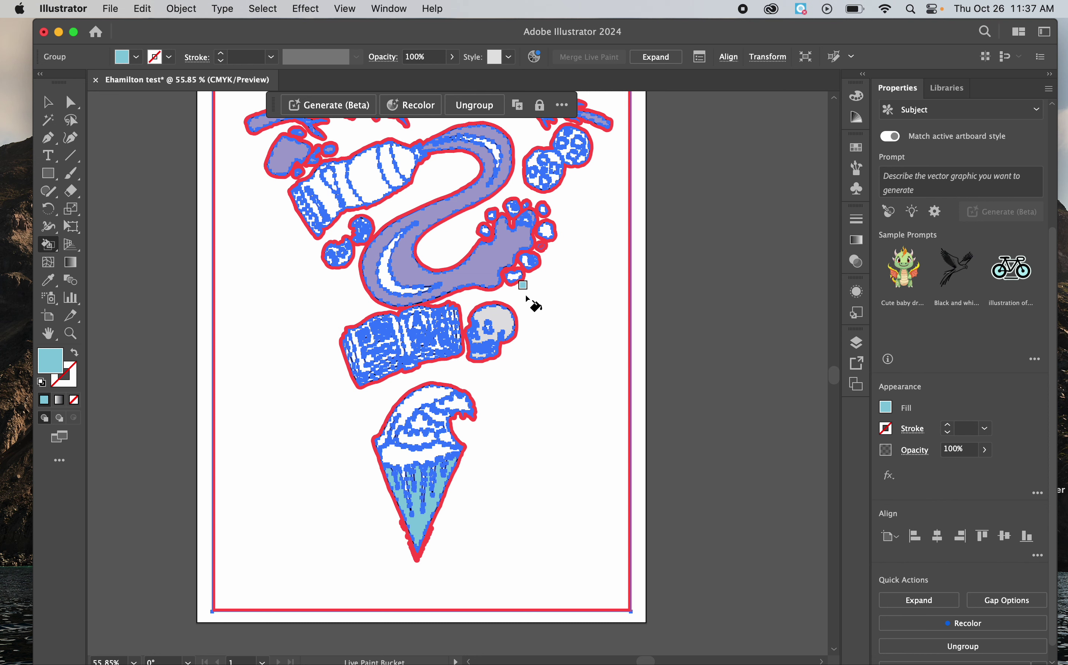
Deselect the artwork to review its colours without outlines, and reselect the Live Paint group with the Live Paint Bucket active
key("v")
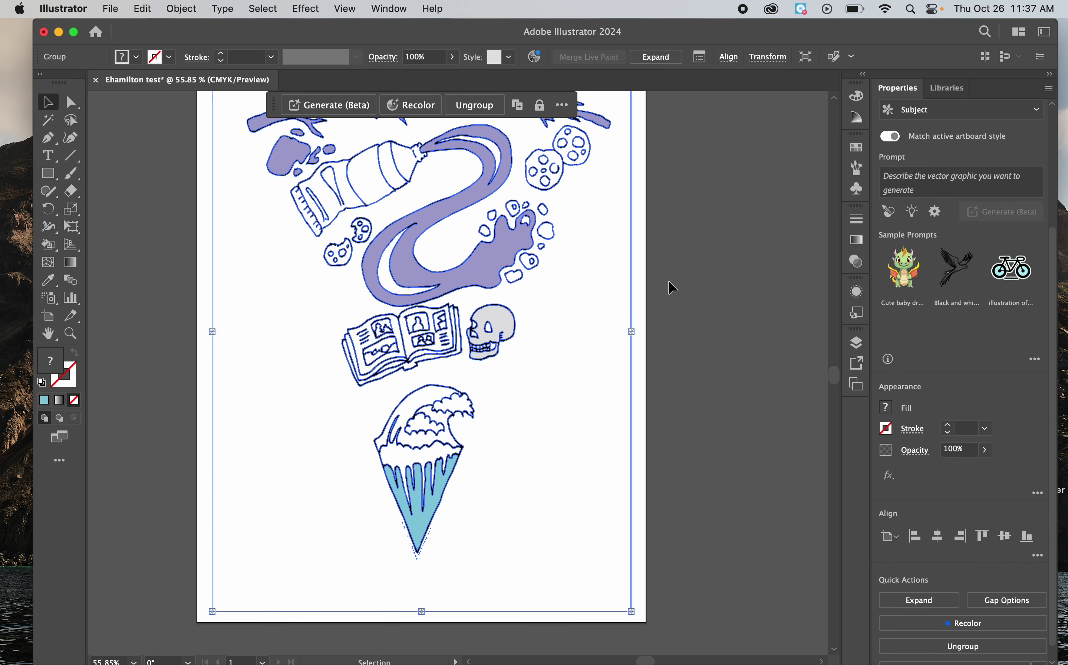
left_click(681, 294)
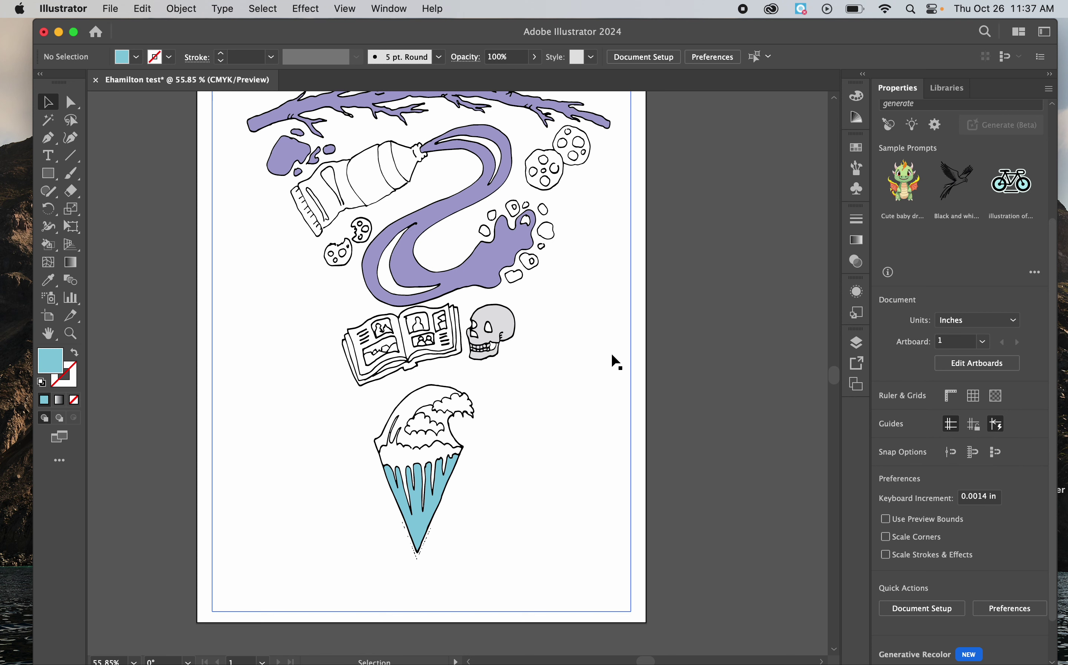
scroll(615, 361, "up", 3)
scroll(616, 361, "right", 1)
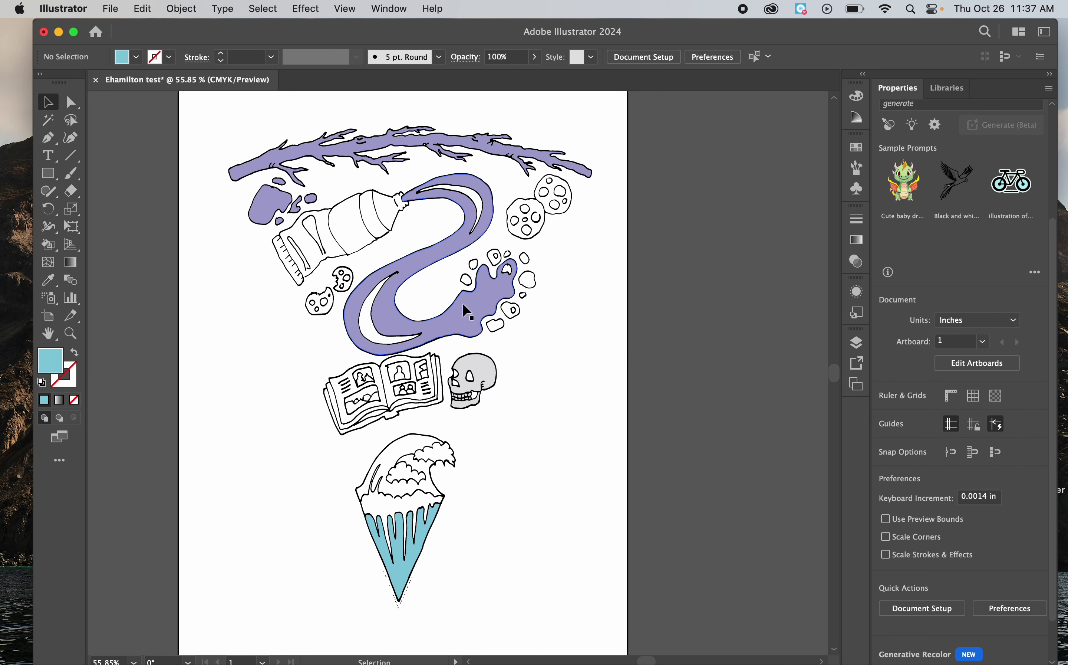
left_click(467, 311)
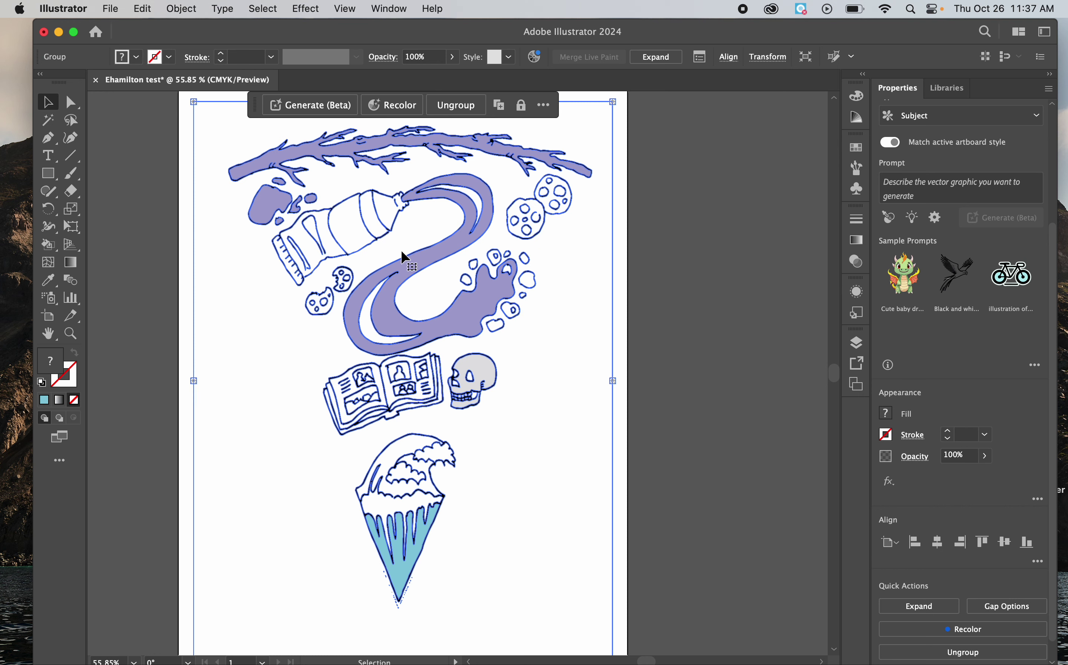
key("k")
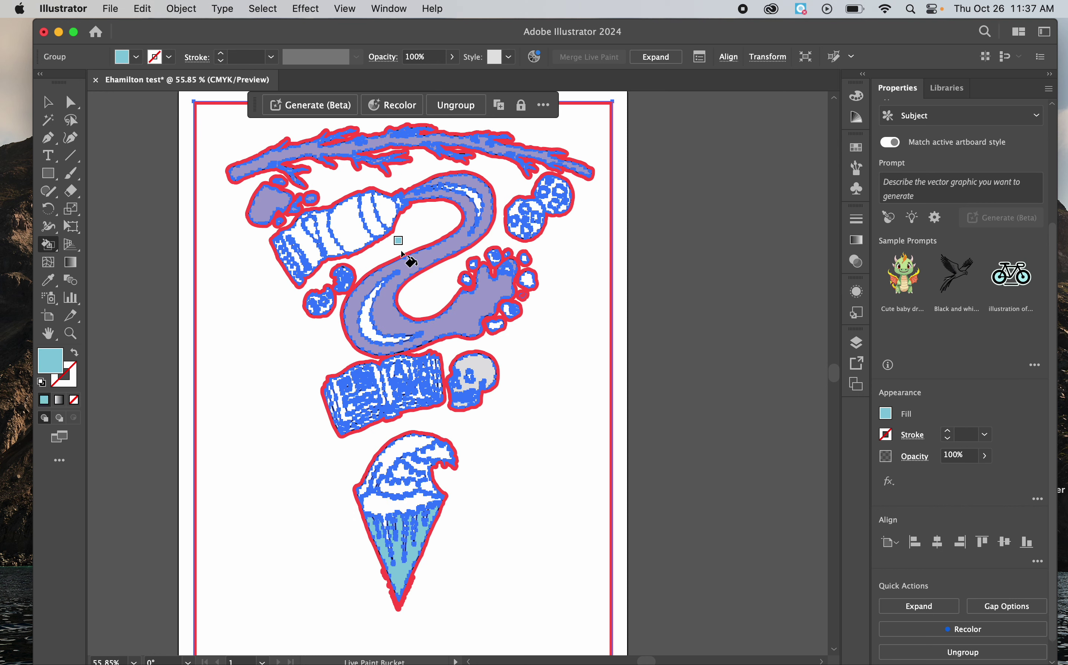